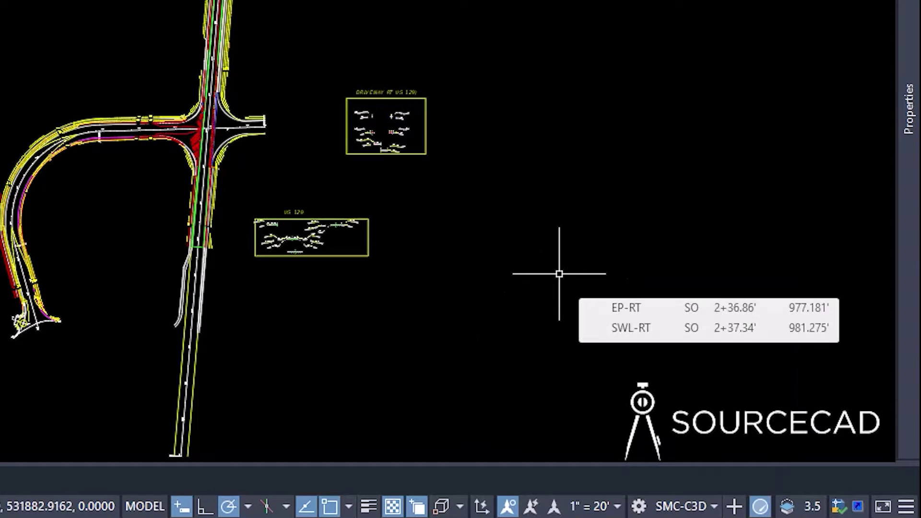
- Look over the list of available workspaces while keeping SMC-C3D current
click(679, 507)
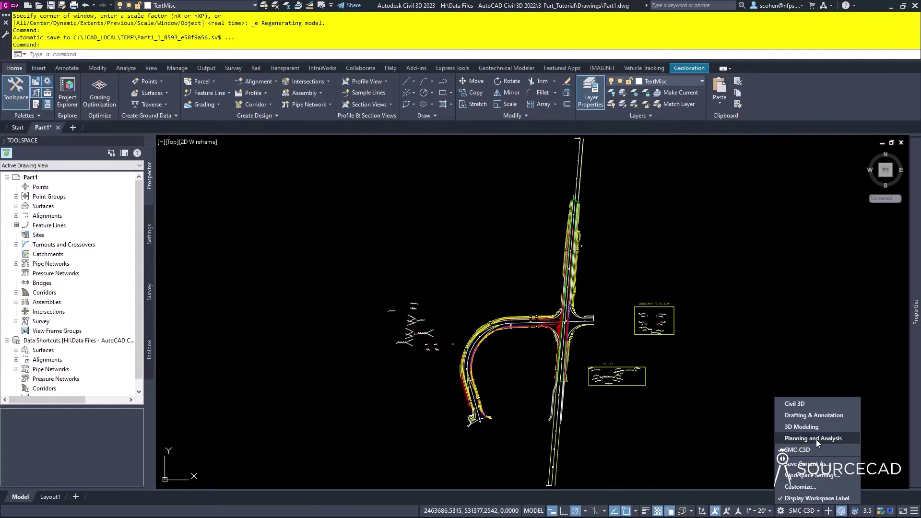
click(788, 332)
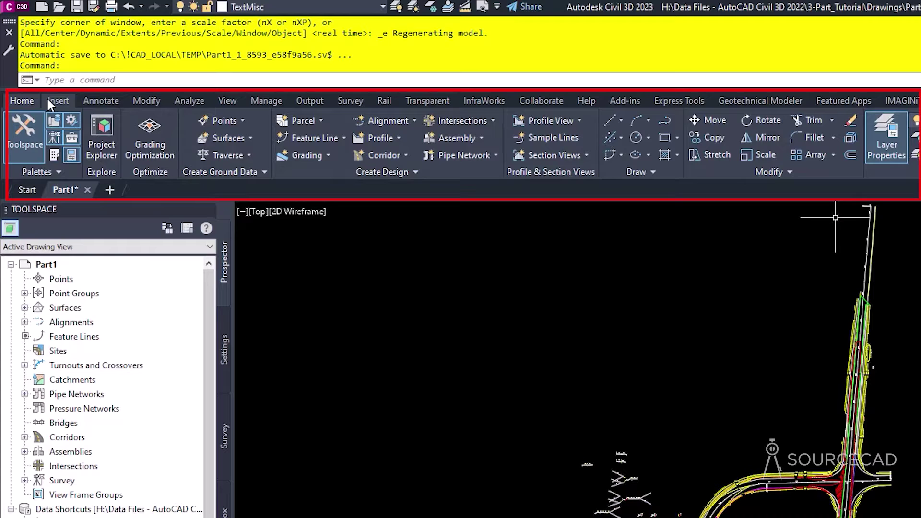
- Look through the Insert and Annotate tool sets and the line options among the Home drawing tools
click(64, 100)
click(105, 101)
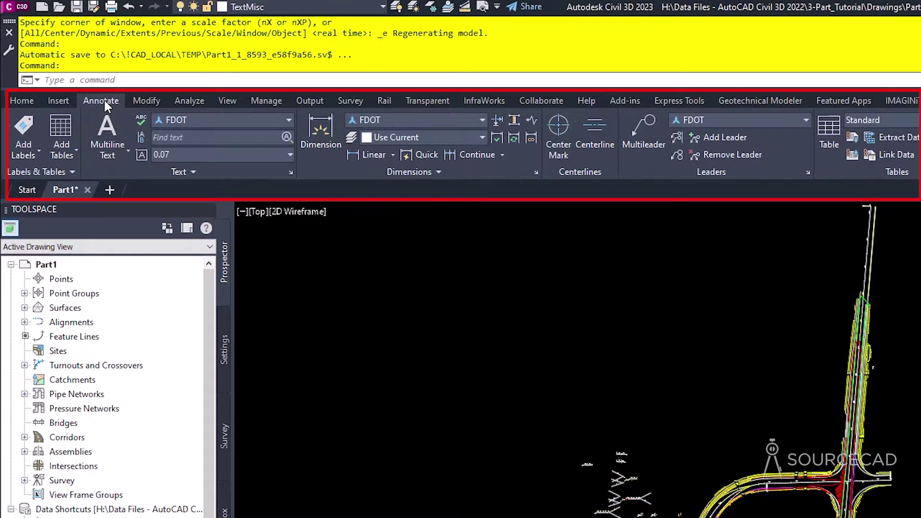
click(27, 99)
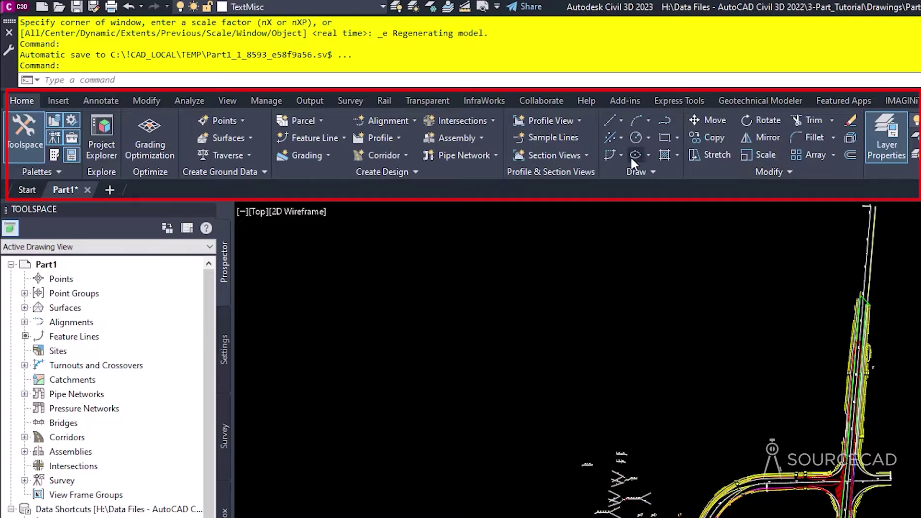
click(620, 120)
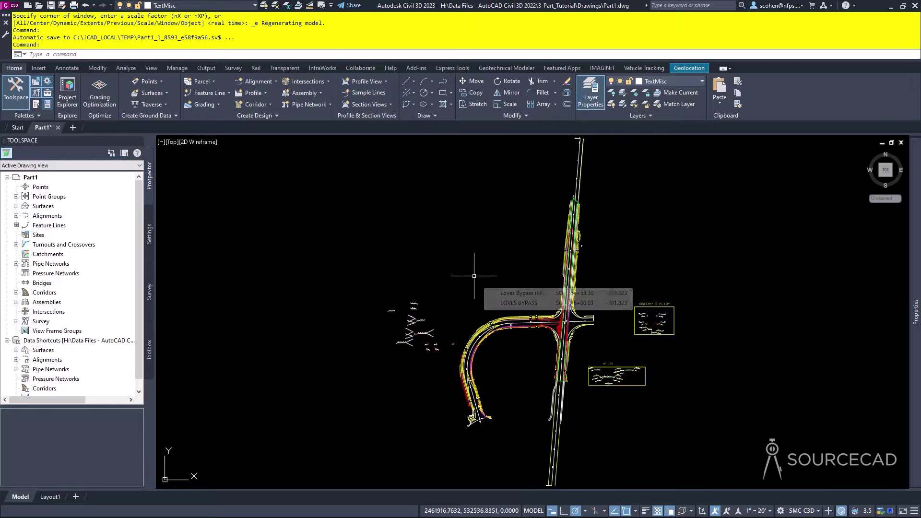
- Select the LOVES BYPASS alignment near station 17+00, examine its contextual tools, and clear the selection
scroll(520, 329, up, 5)
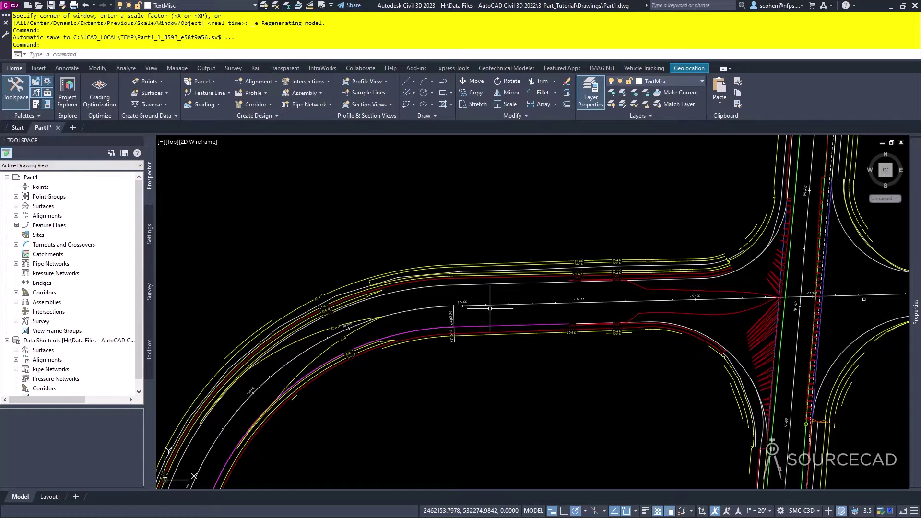
scroll(487, 310, up, 2)
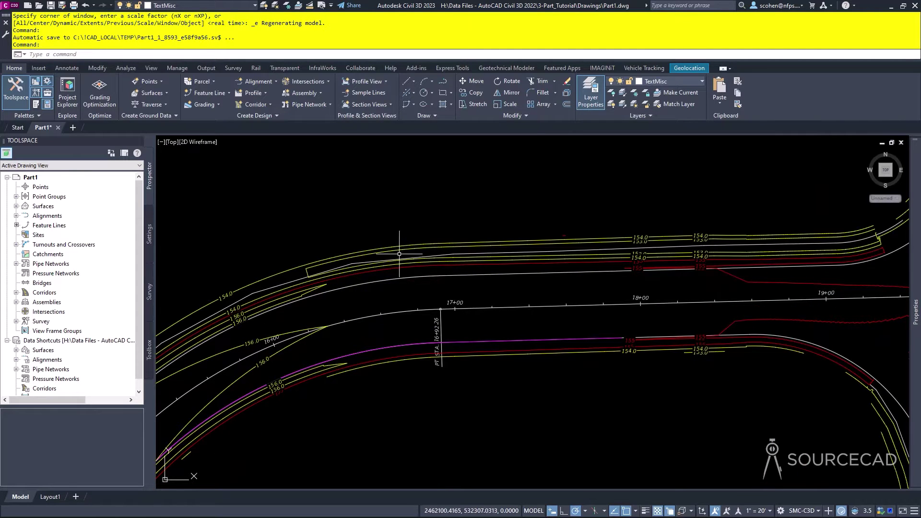
click(398, 312)
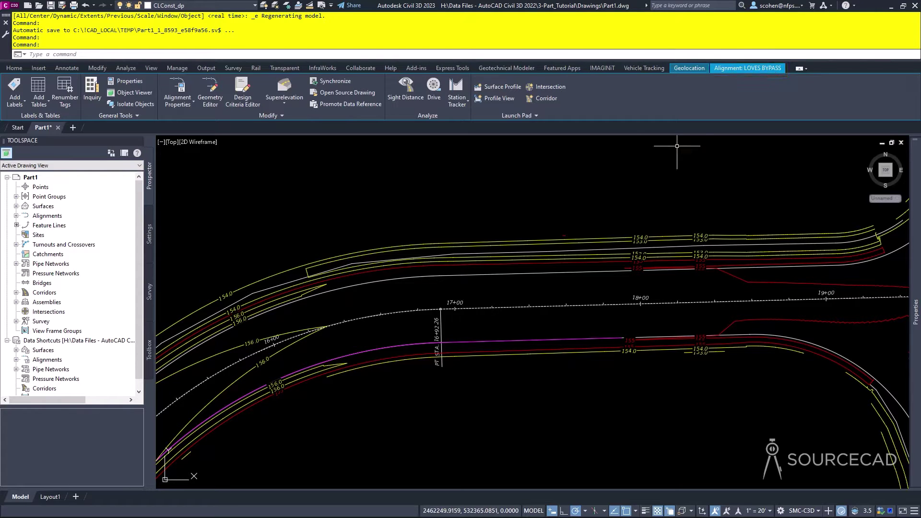
key(Escape)
key(Escape)
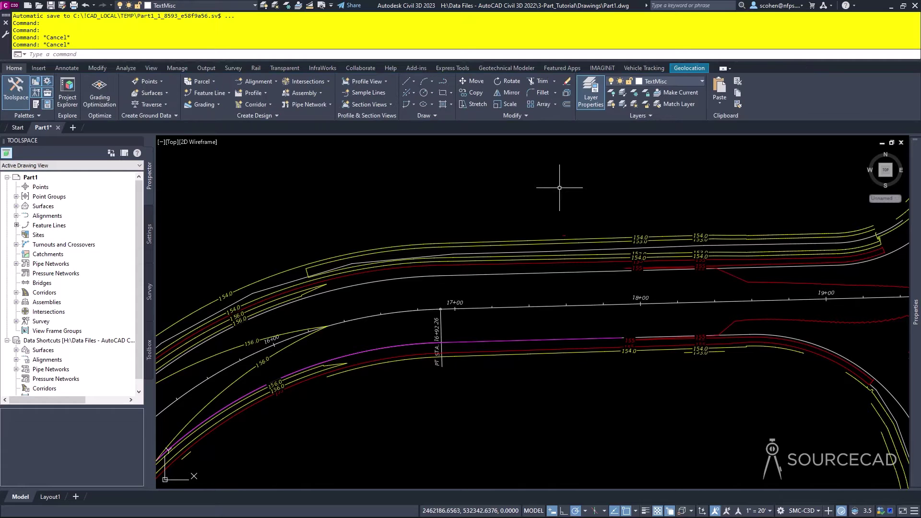
- Examine the contextual tools for the LOVES BYPASS ROAD surface and for the alignment station labels, clearing each selection
click(370, 255)
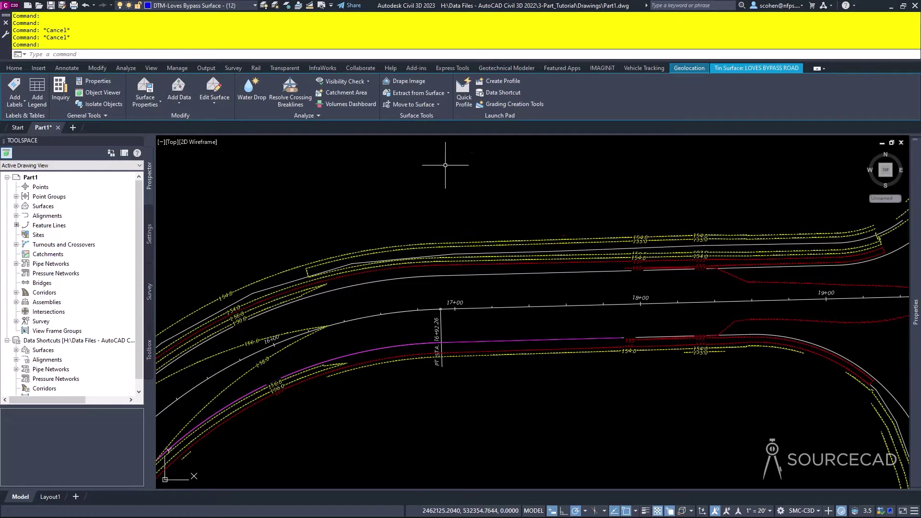
click(151, 104)
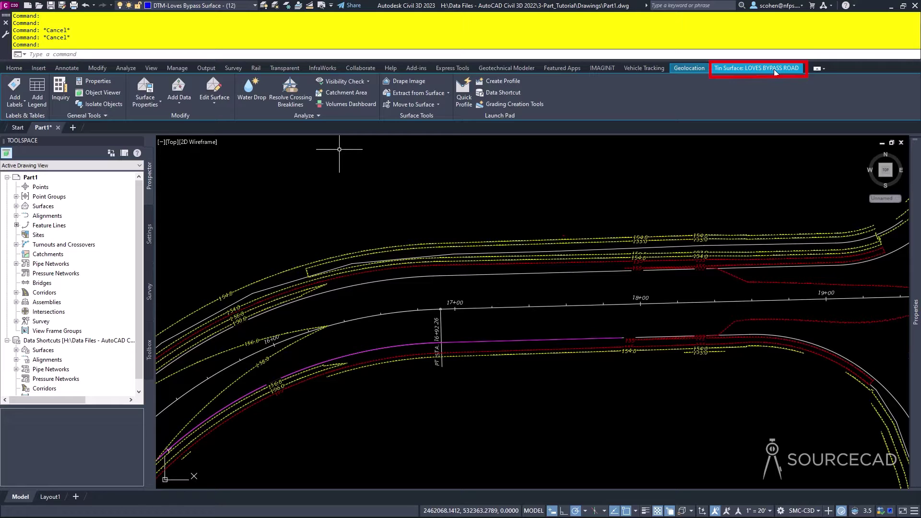
key(Escape)
key(Escape)
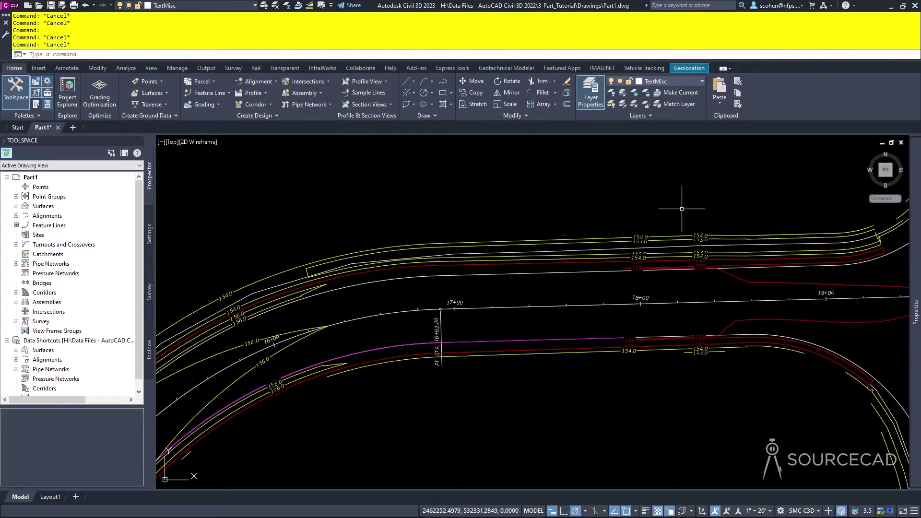
click(457, 302)
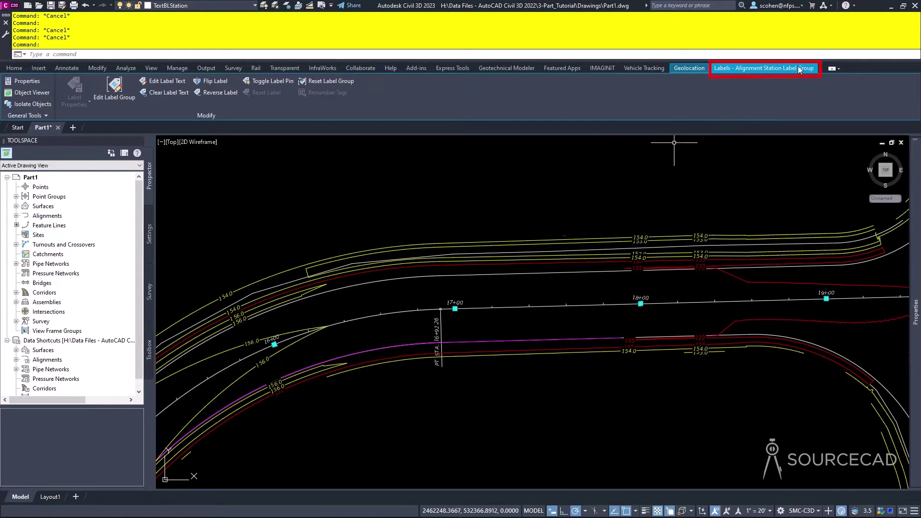
key(Escape)
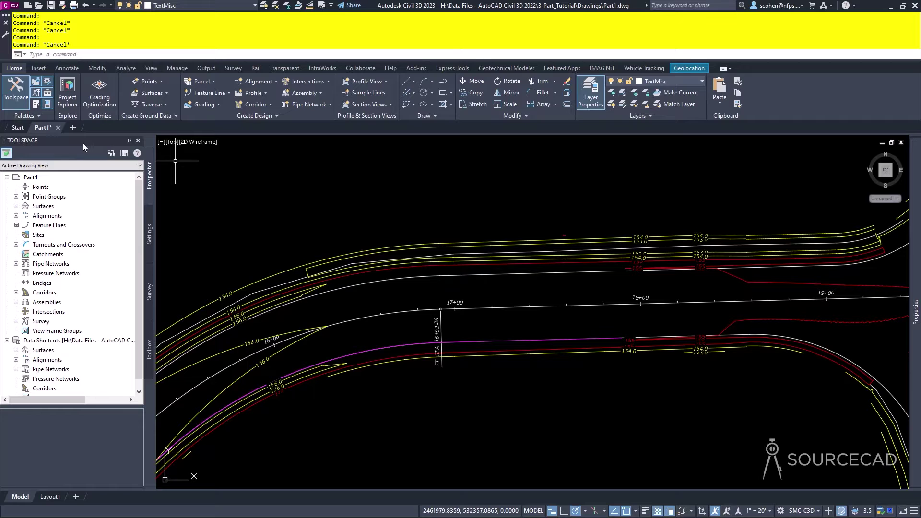
- Float the Toolspace palette, collapse it with Anchor Left, and restore it as a docked, open palette
drag(79, 143, 408, 60)
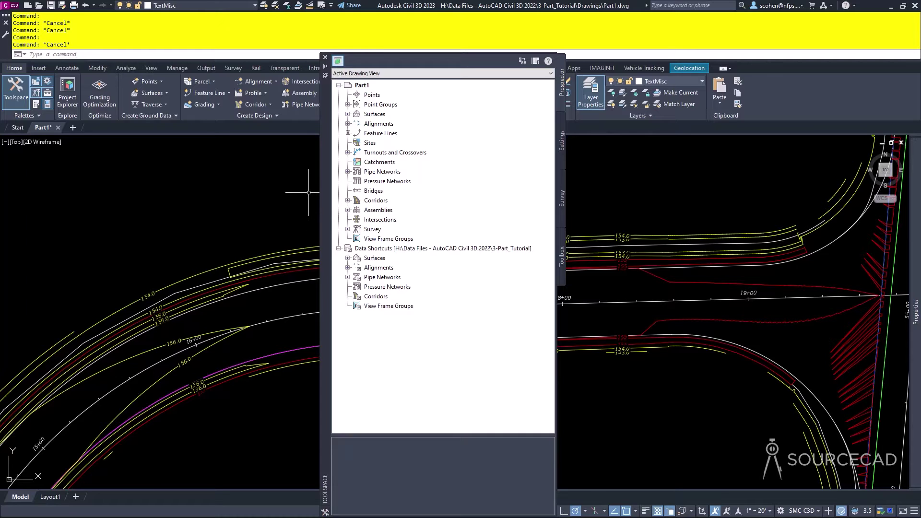
right_click(330, 195)
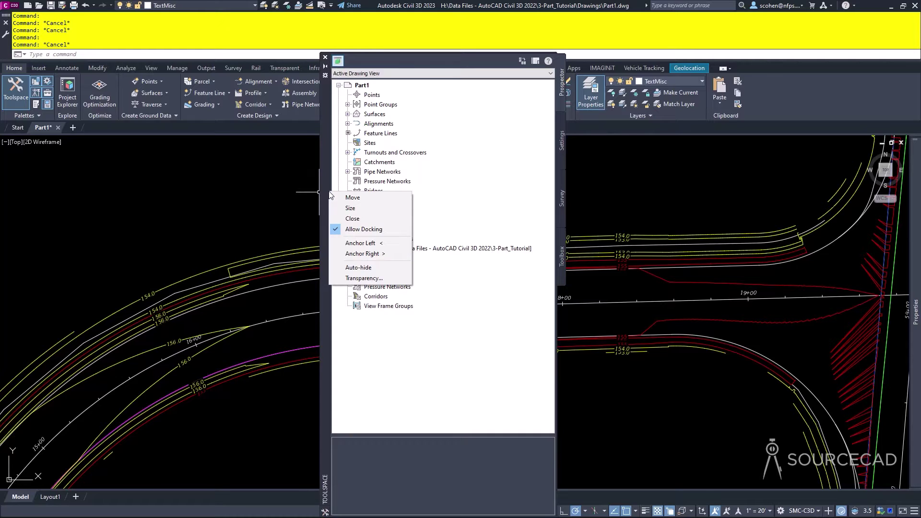
click(361, 243)
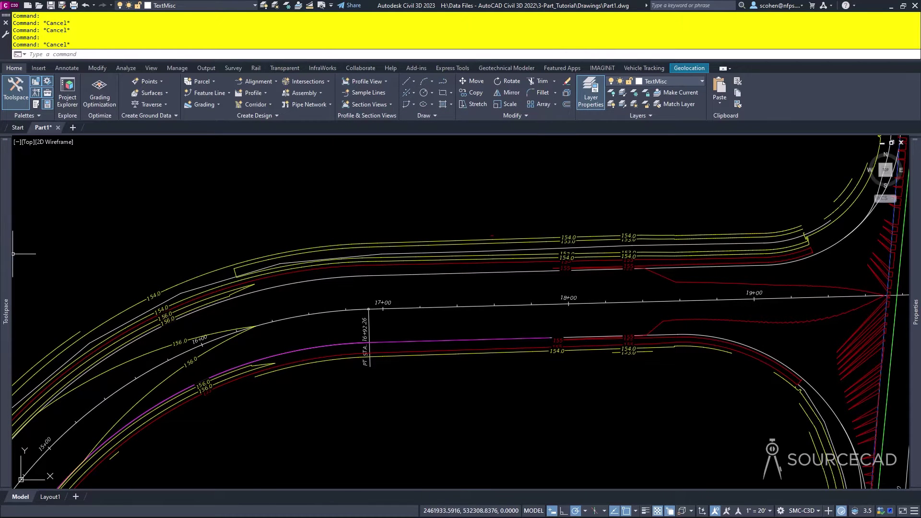
mouse_move(7, 260)
click(18, 159)
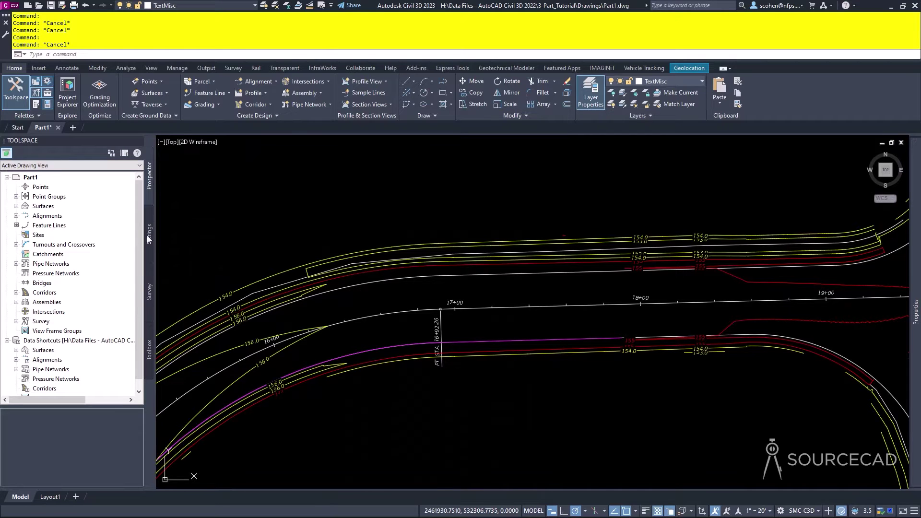
- Look through the Settings, Survey and Toolbox contents of Toolspace and return to Prospector
mouse_move(492, 208)
click(149, 233)
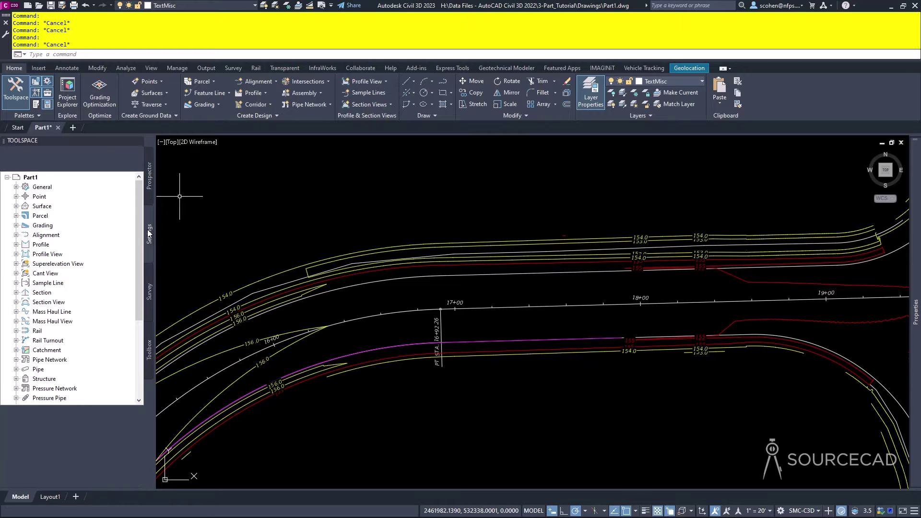
click(149, 286)
click(148, 345)
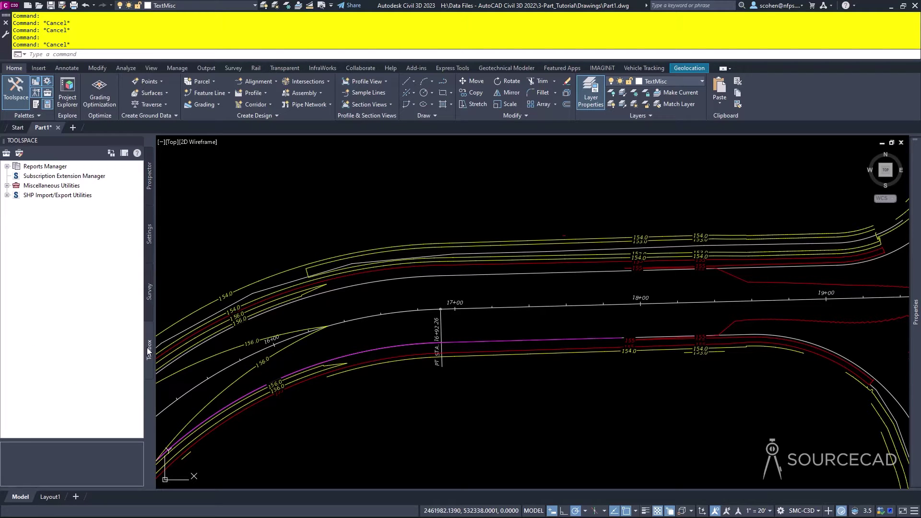
click(149, 192)
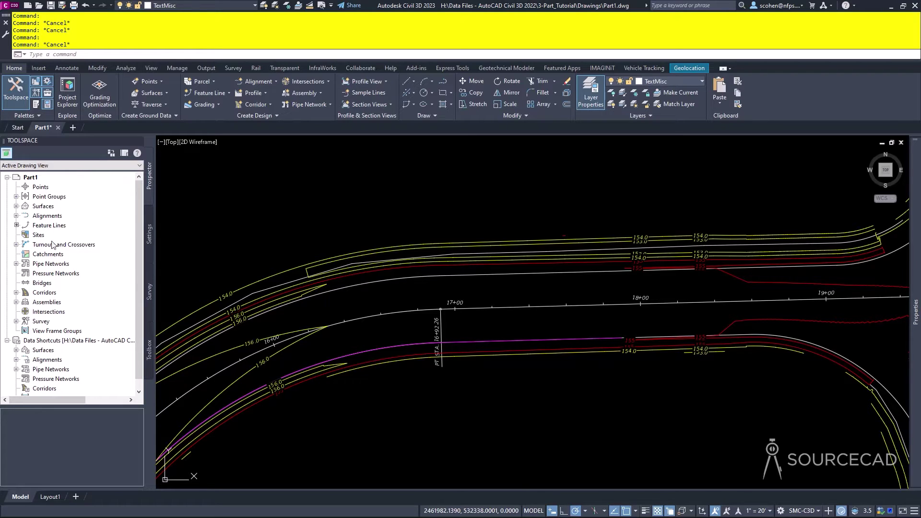
- Collapse the Part1 and Data Shortcuts branches in Prospector and expand Part1 again
click(7, 177)
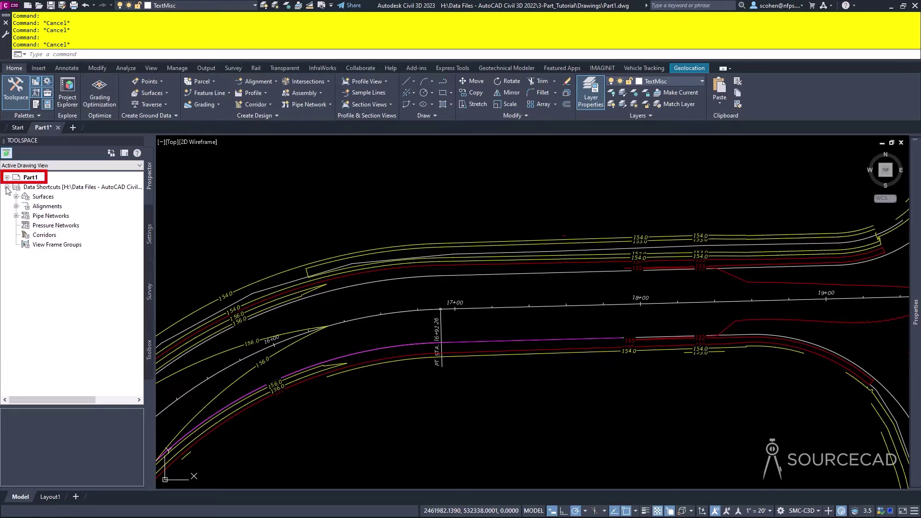
click(7, 187)
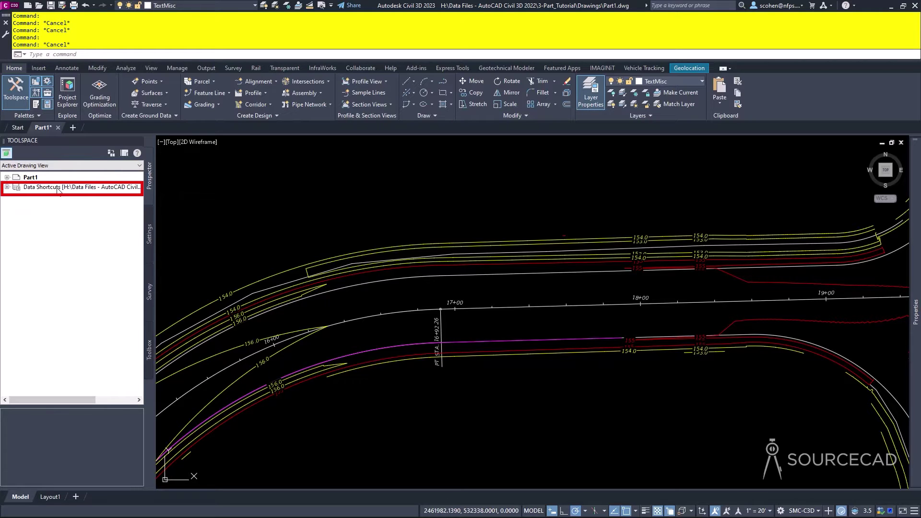
click(7, 178)
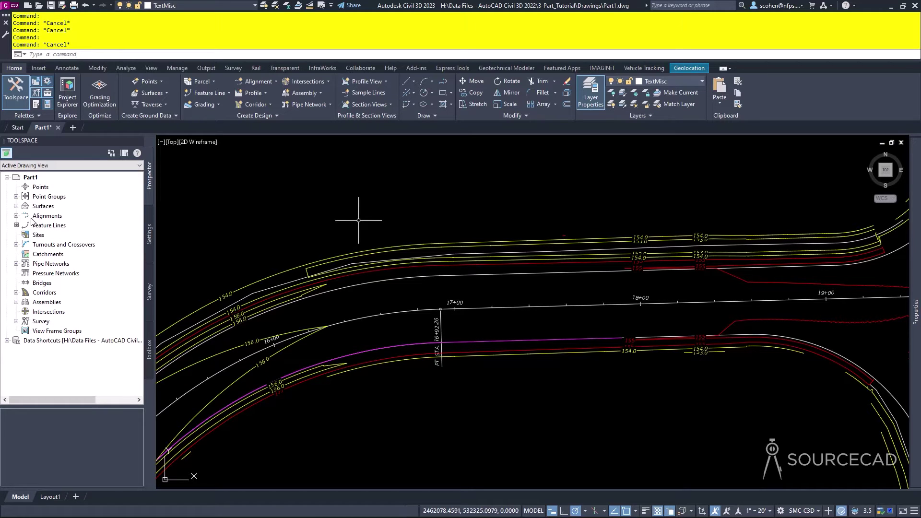
- Expand the drawing's Surfaces collection and zoom to the LOVES BYPASS ROAD surface
click(16, 206)
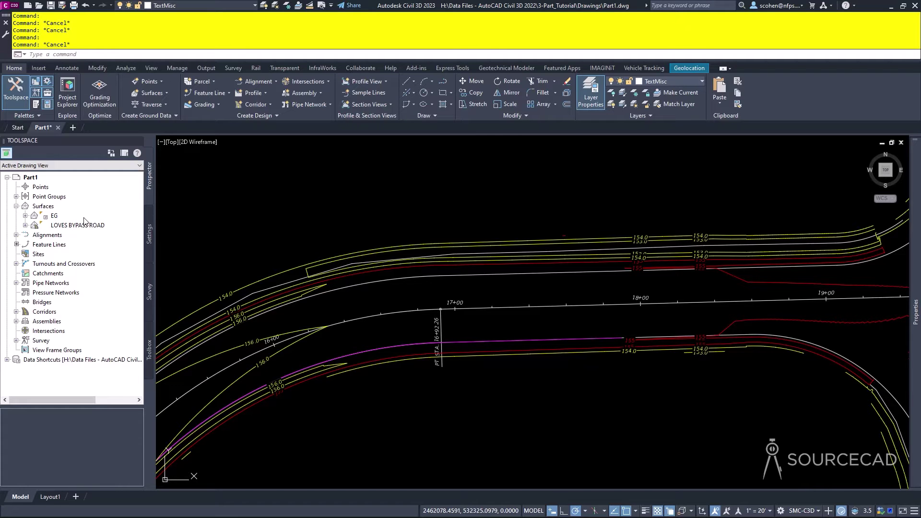
right_click(63, 225)
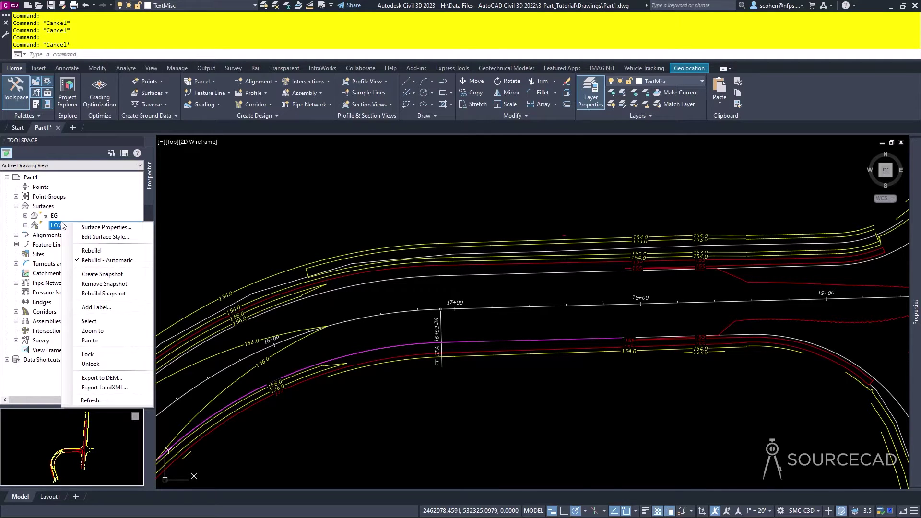
click(104, 330)
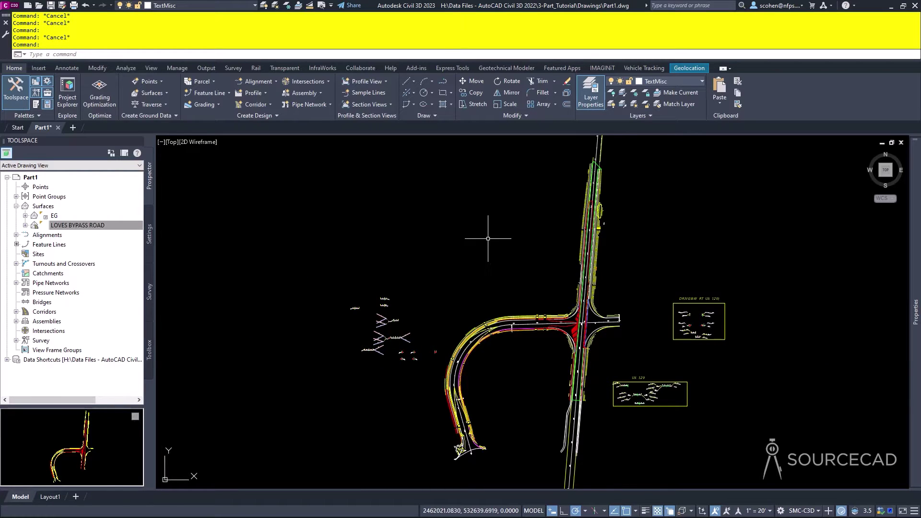
- Select the EG surface in the drawing through Prospector and set its style to COMPANY_TINN Editing
click(62, 217)
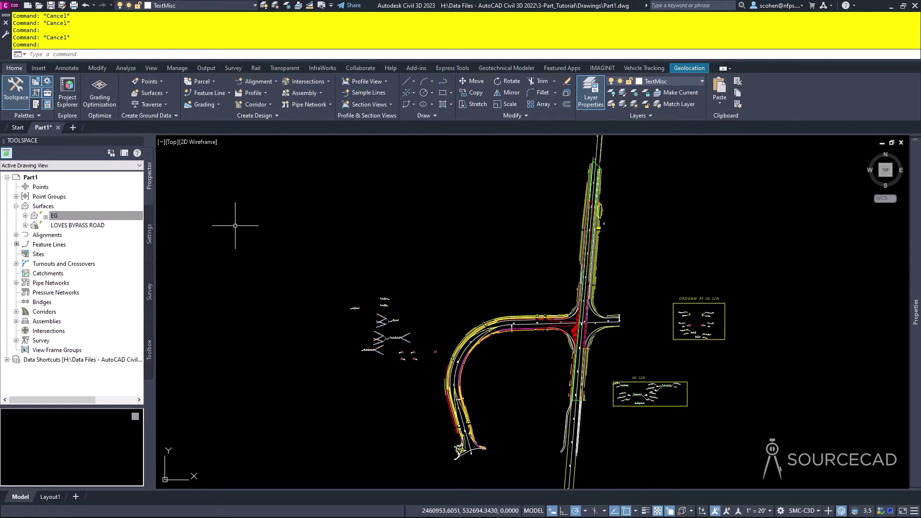
right_click(100, 209)
right_click(56, 219)
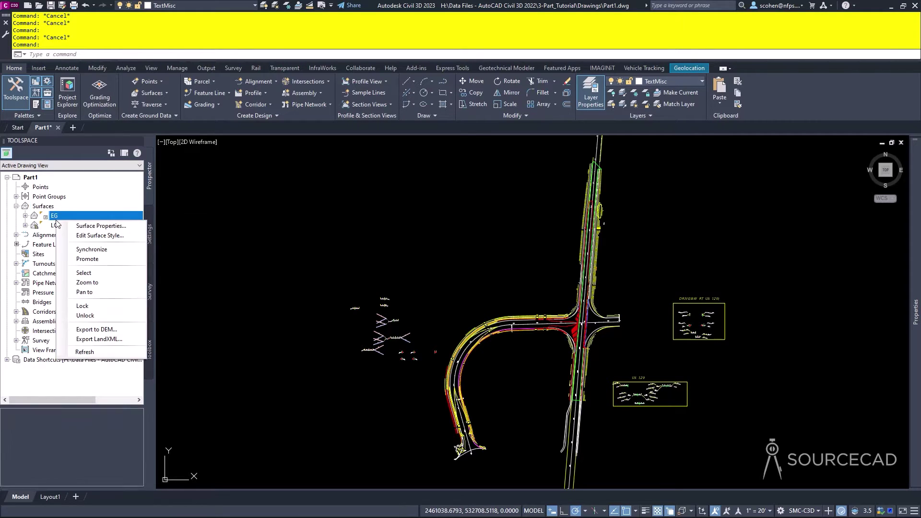
click(100, 273)
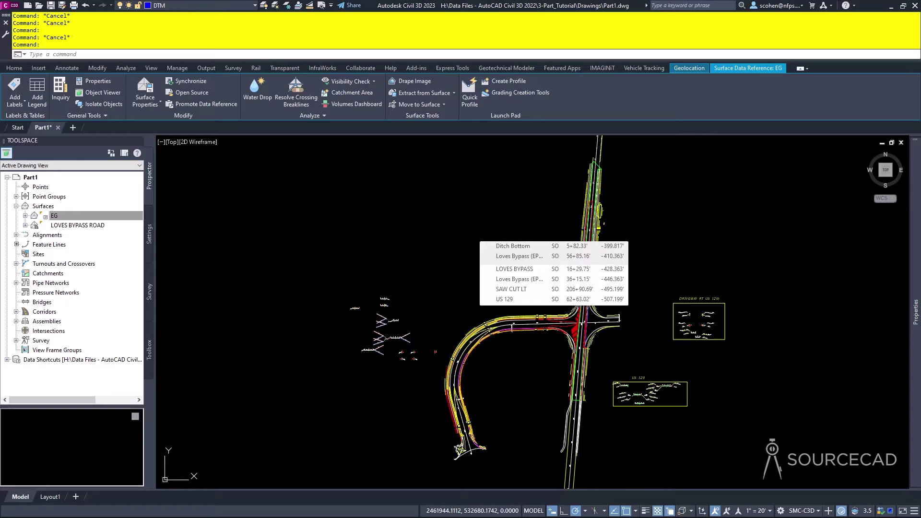
mouse_move(915, 312)
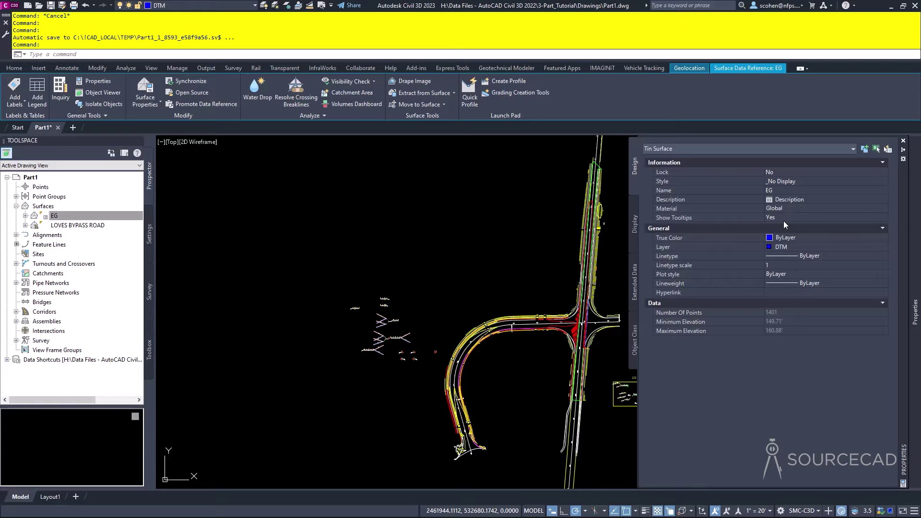
click(789, 183)
click(789, 182)
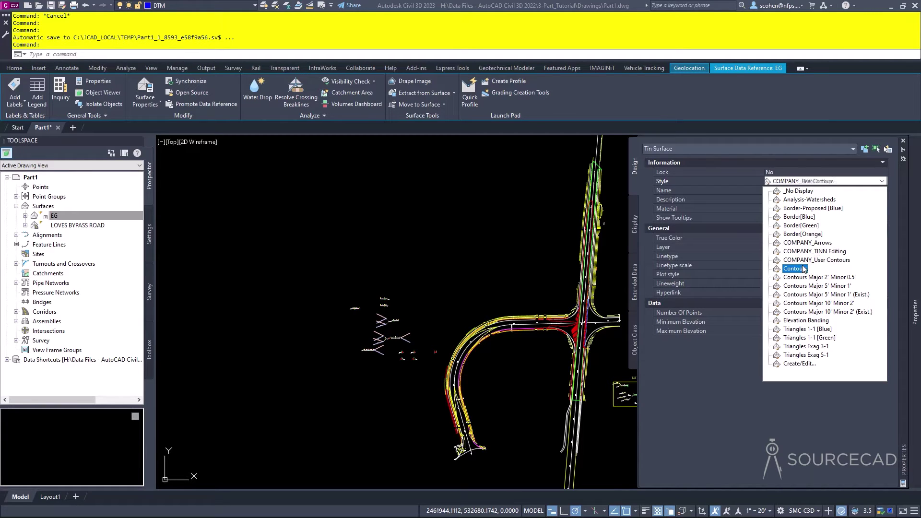
click(816, 251)
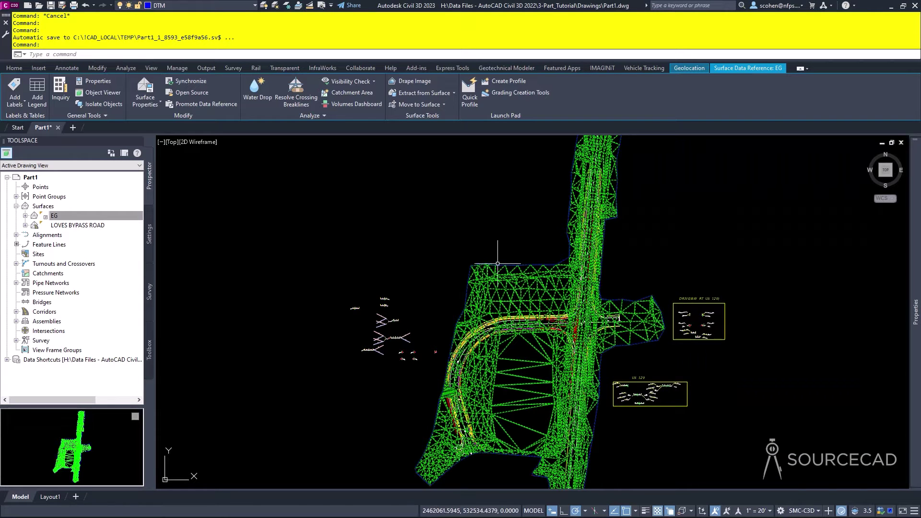
scroll(524, 273, up, 5)
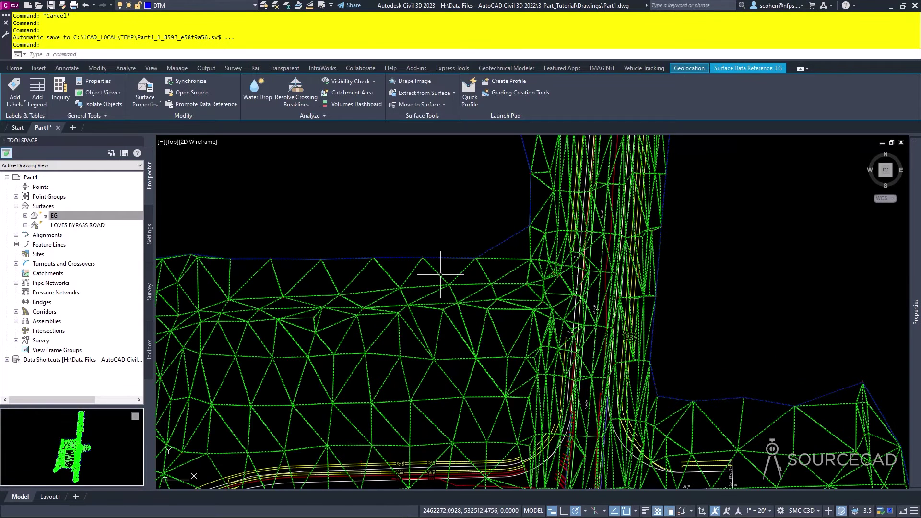
scroll(423, 293, down, 3)
scroll(388, 316, down, 2)
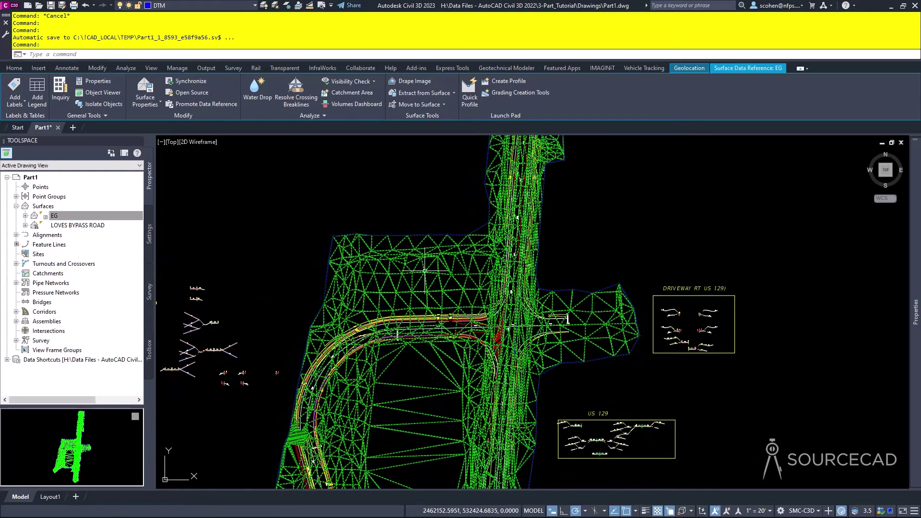
- Set the EG surface's style to _No Display
click(829, 183)
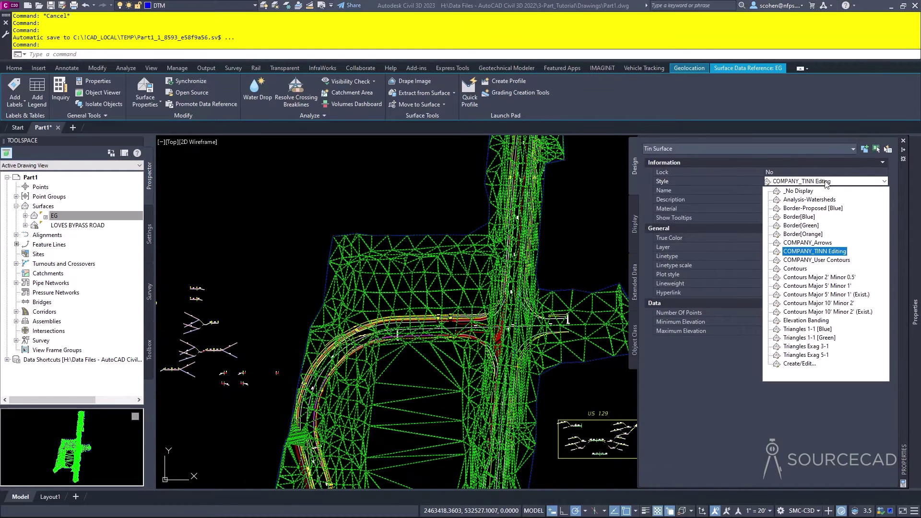
click(790, 188)
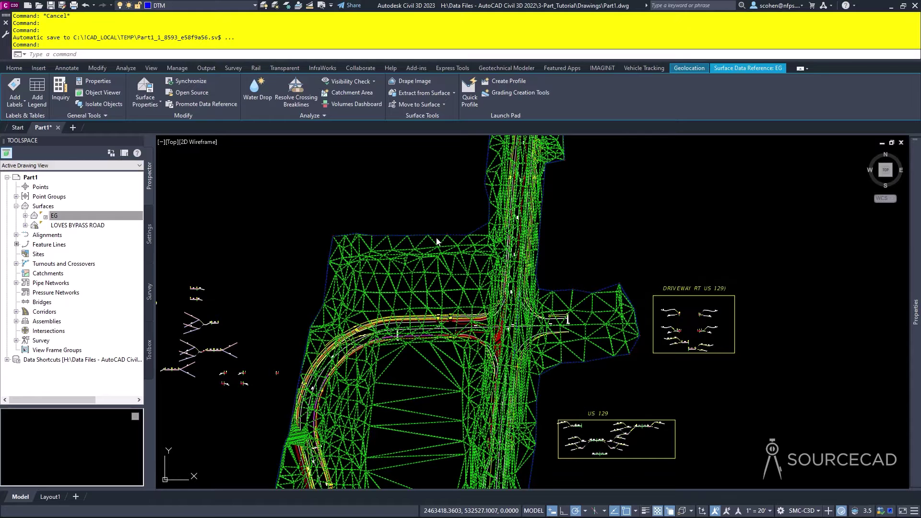
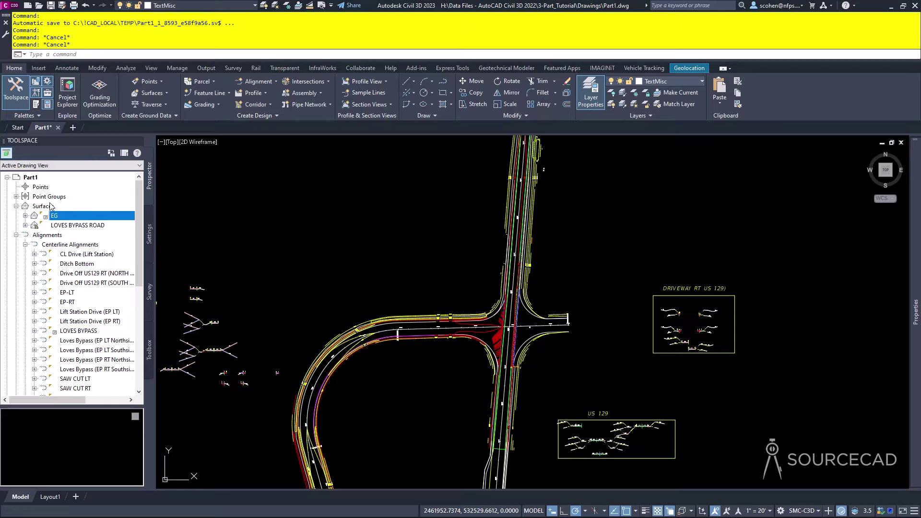
- List the drawing's surfaces in Prospector, select the LOVES BYPASS ROAD surface in the drawing from there, and clear the selection
click(48, 208)
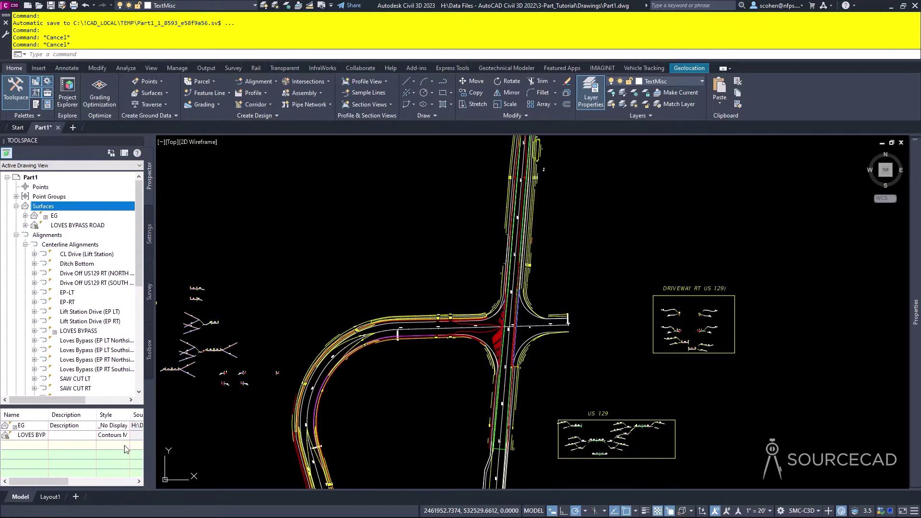
mouse_move(45, 478)
mouse_down()
mouse_move(100, 480)
mouse_move(94, 472)
mouse_move(38, 481)
mouse_up()
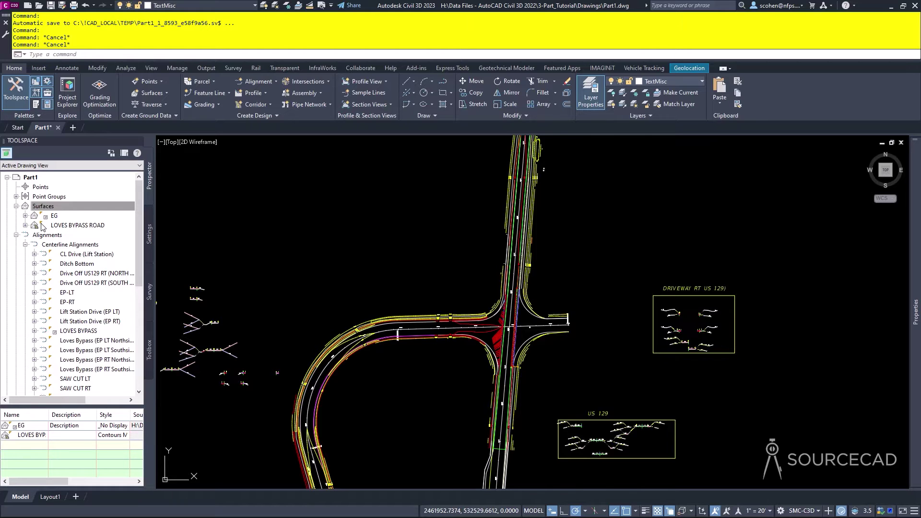
right_click(67, 226)
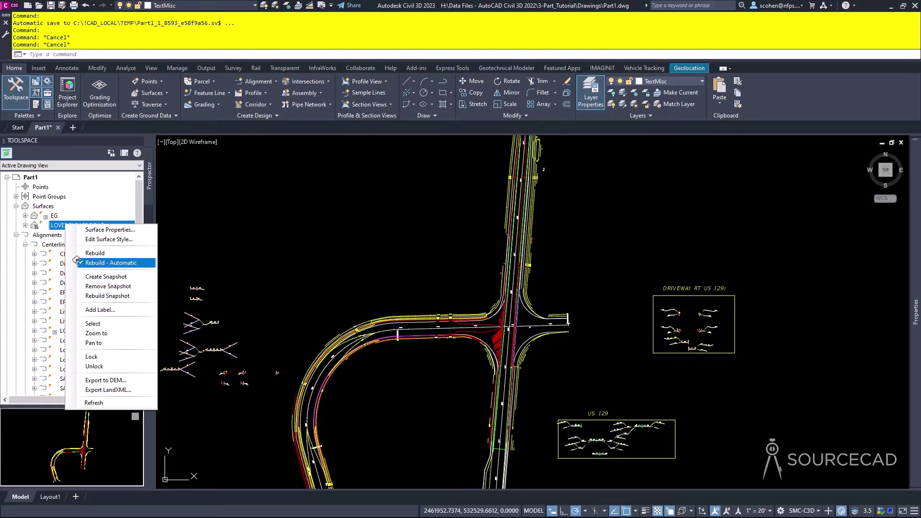
click(106, 323)
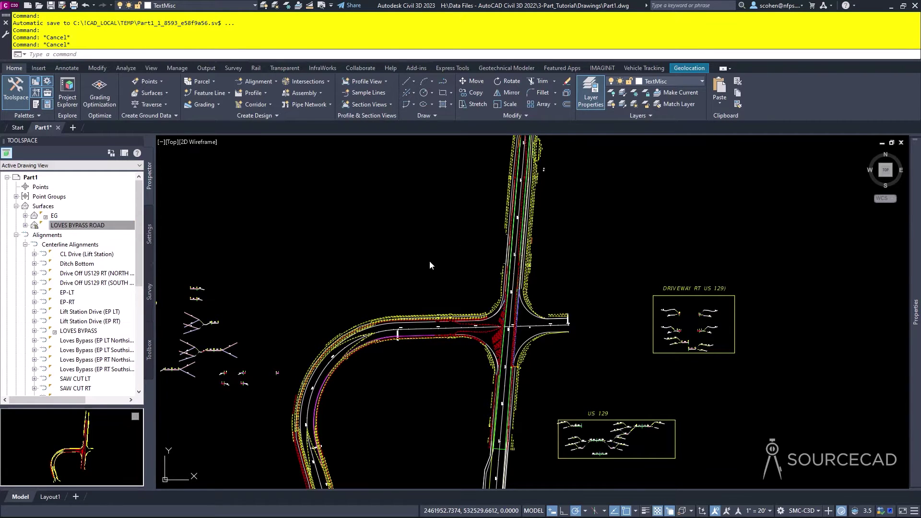
mouse_move(415, 272)
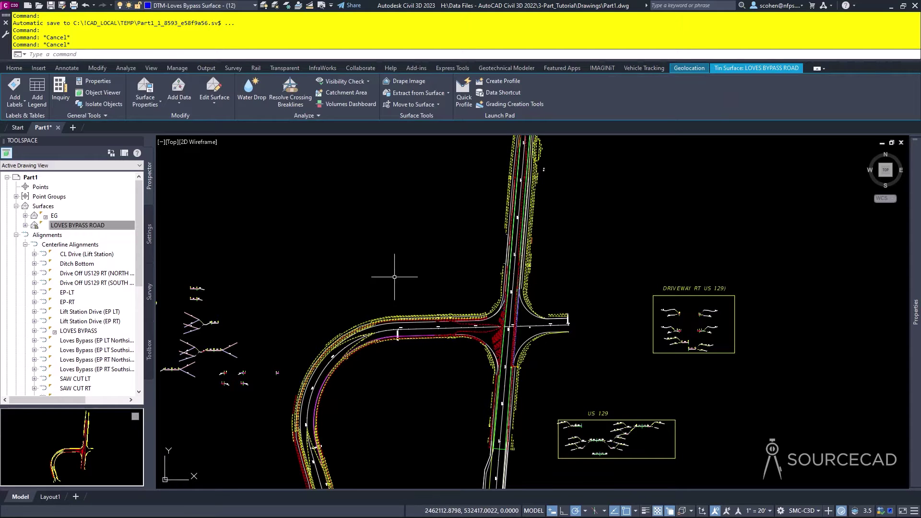
key(Escape)
key(Escape)
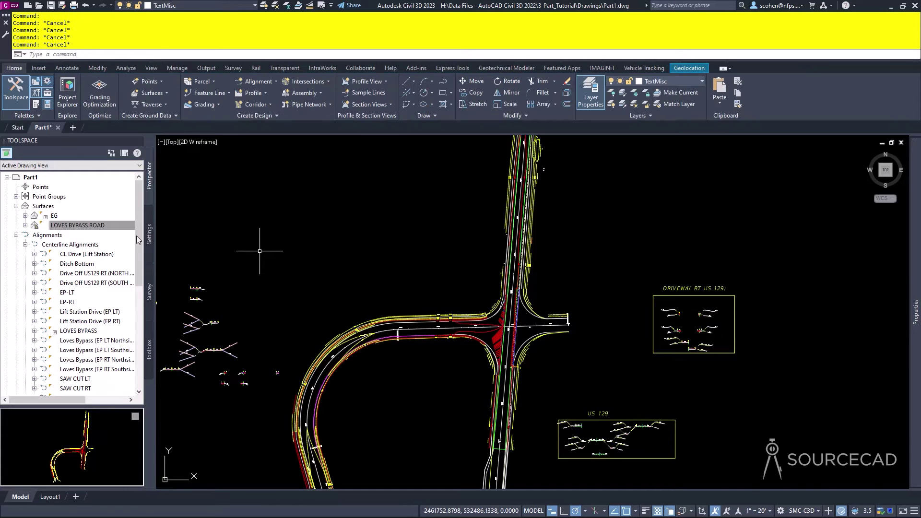
- Collapse the drawing's alignment collections and the Part1 branch in Prospector, leaving Data Shortcuts expanded
click(25, 244)
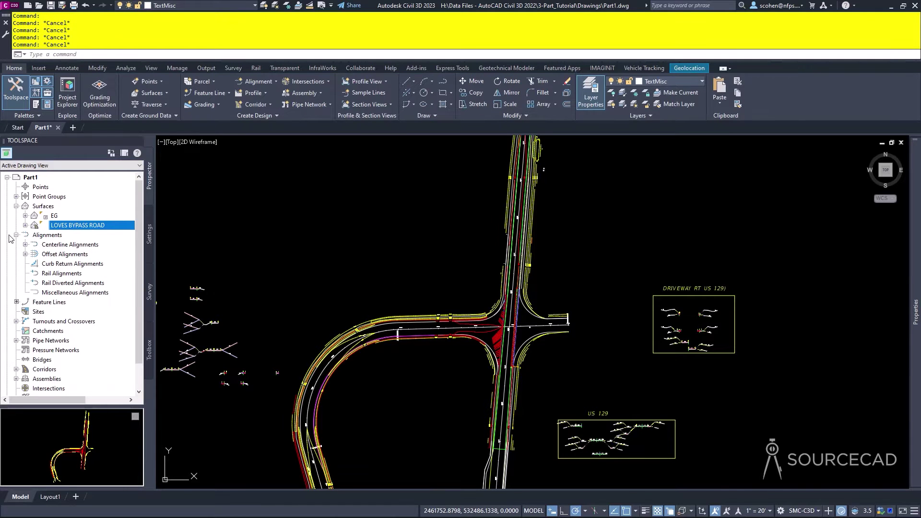
click(16, 235)
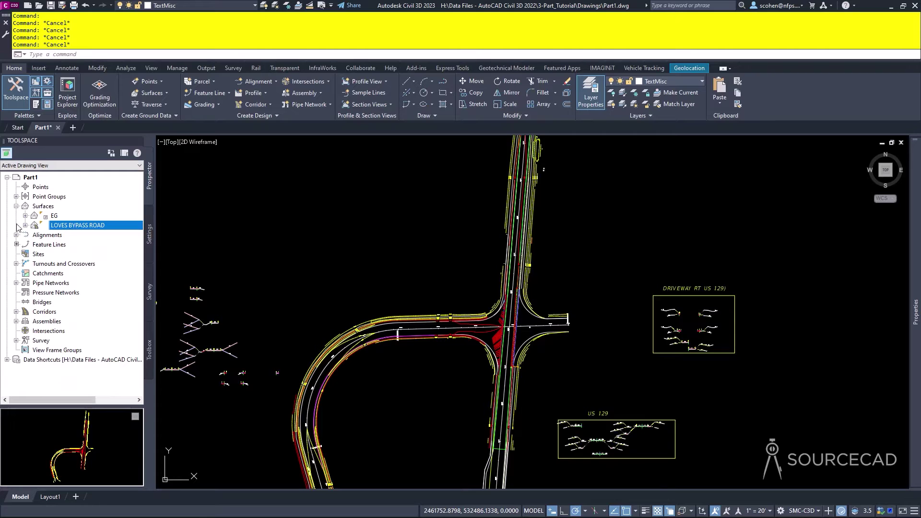
click(7, 360)
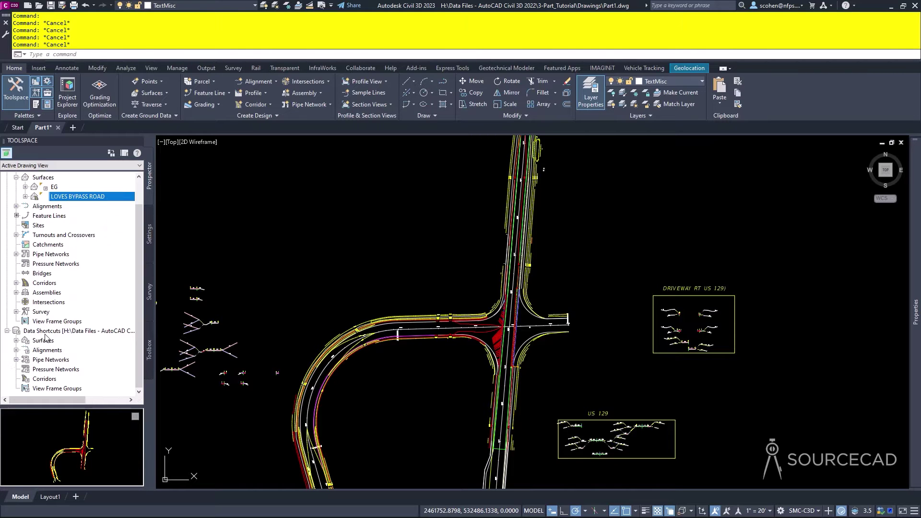
scroll(22, 192, up, 1)
click(7, 177)
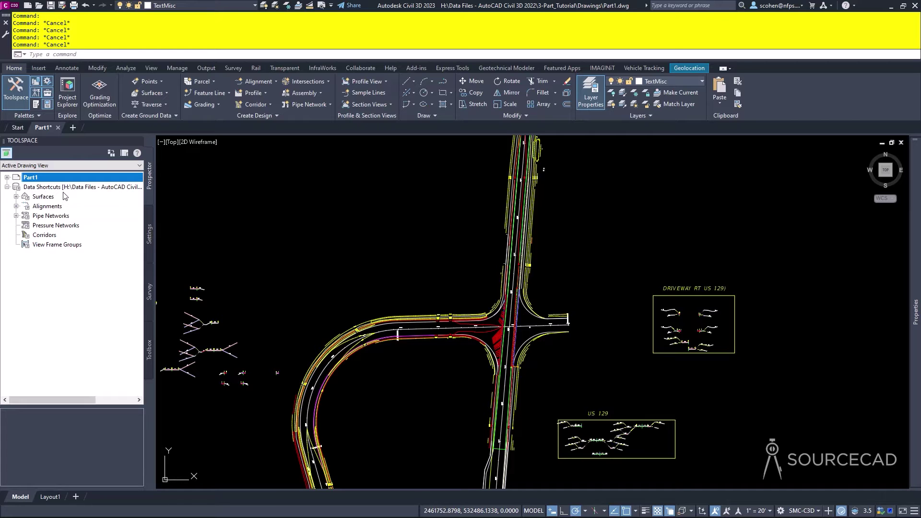
- Look through the Data Shortcuts for surfaces, centerline alignments and pipe networks, view the EG shortcut's source, and return to the Part1 branch
click(15, 196)
click(15, 215)
click(25, 225)
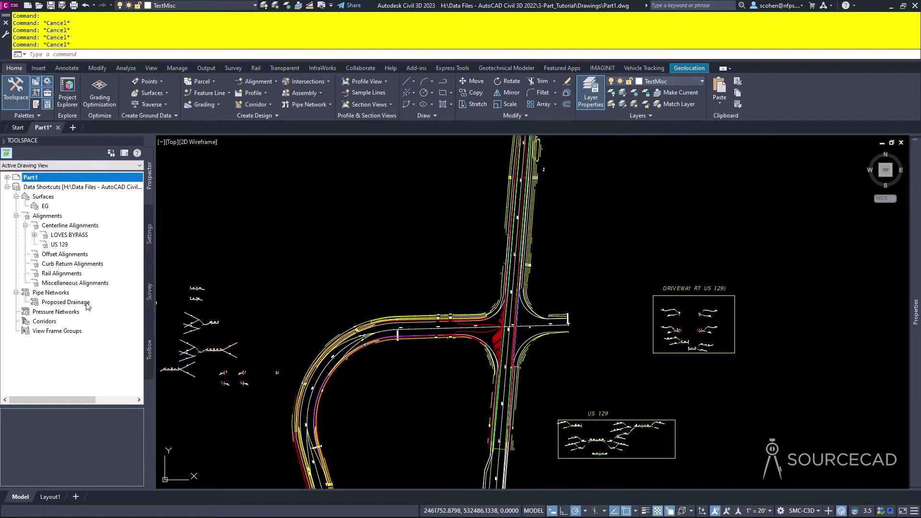
click(48, 207)
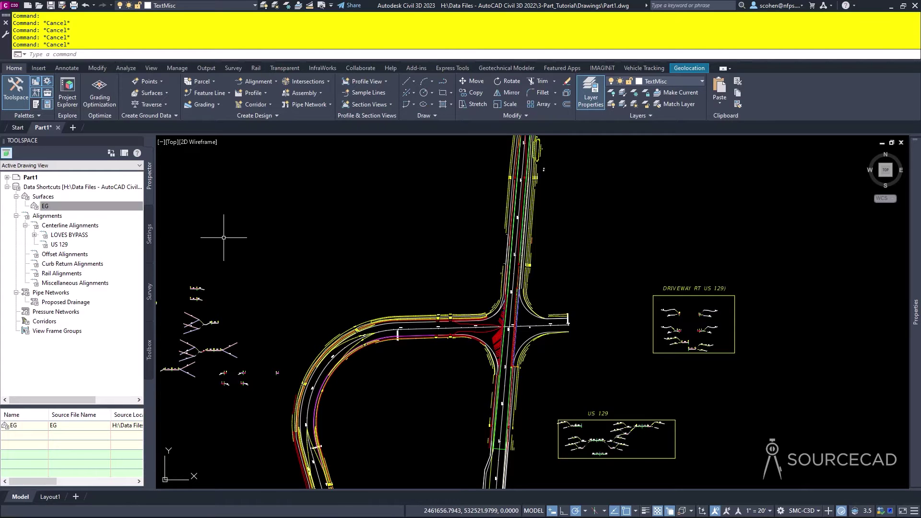
mouse_move(224, 237)
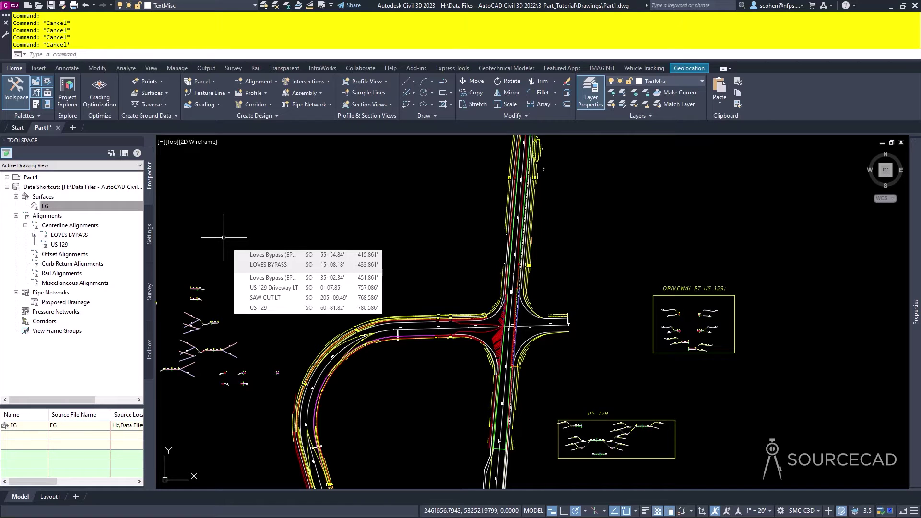
click(8, 187)
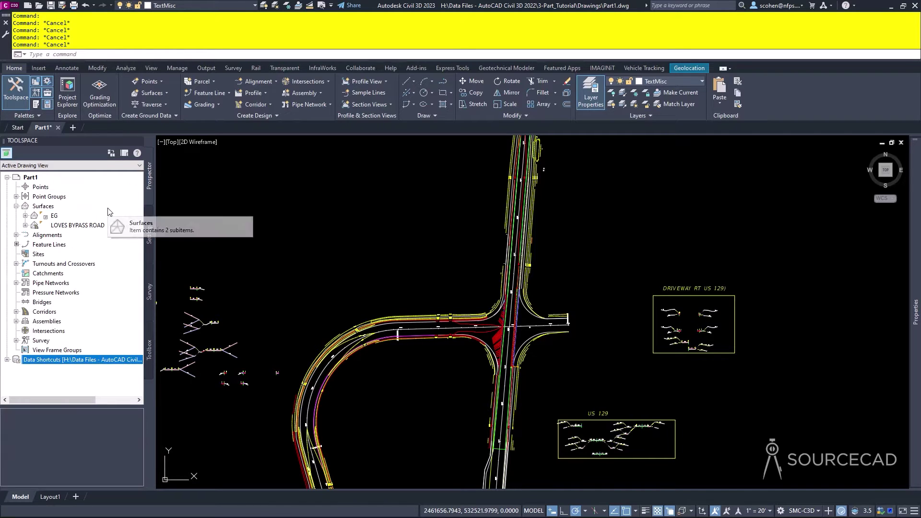
- Open Part1's drawing settings from the Toolspace settings and review its transformation, object layer and abbreviation options
click(148, 241)
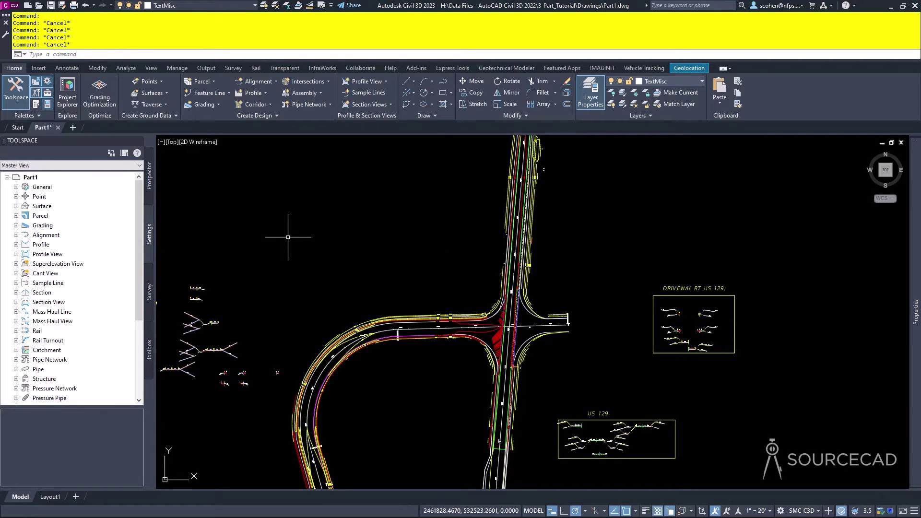
mouse_move(287, 238)
right_click(34, 178)
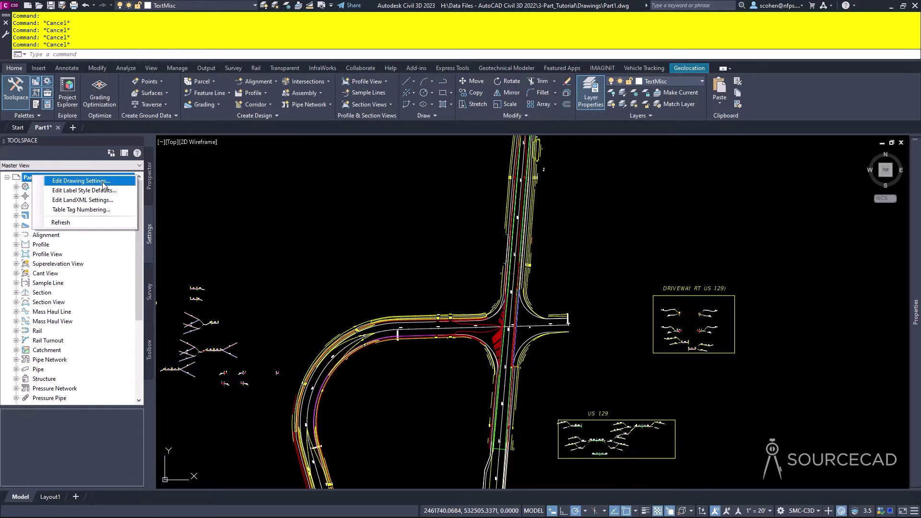
click(80, 180)
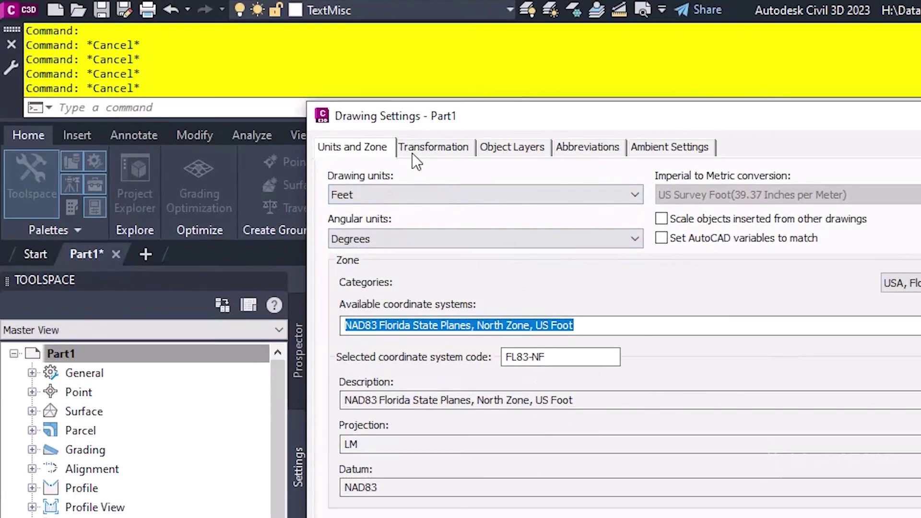
click(348, 121)
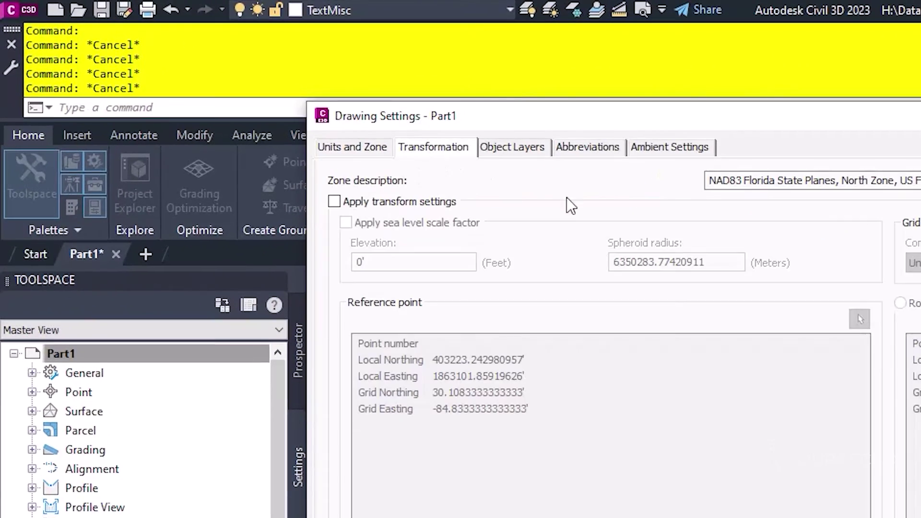
click(505, 144)
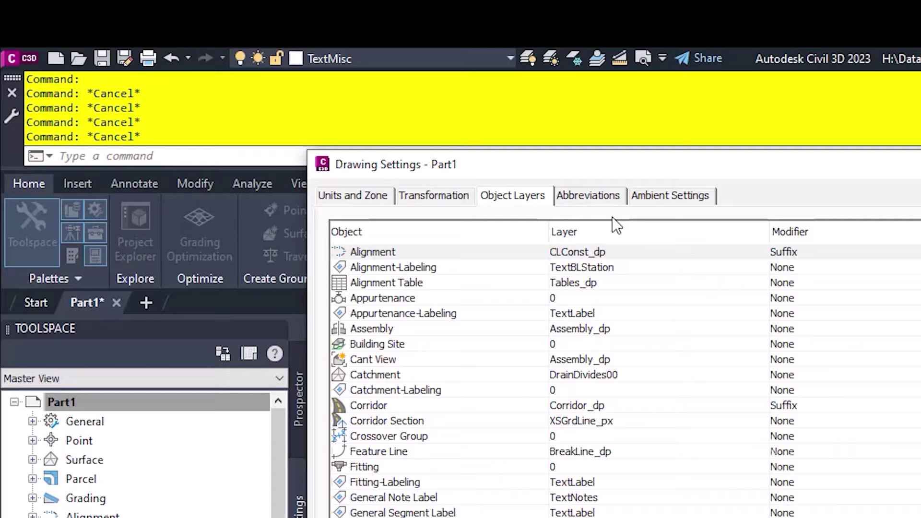
click(588, 147)
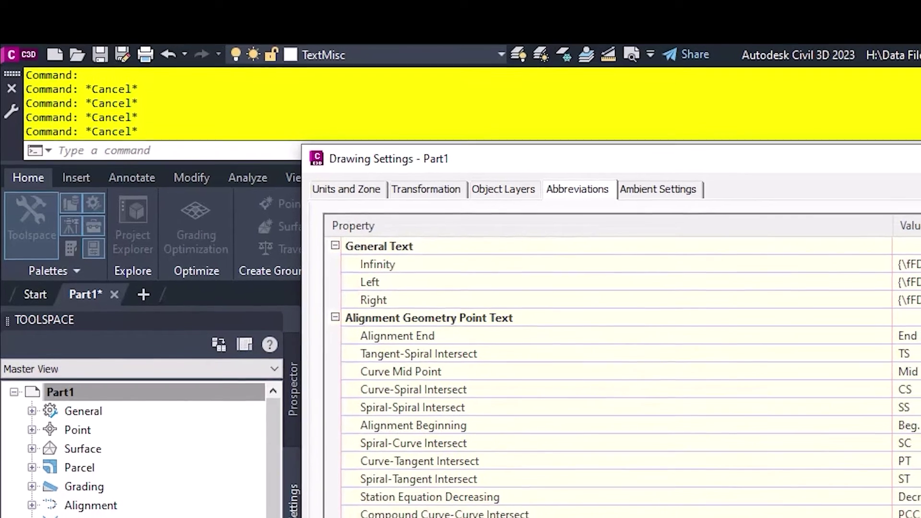
scroll(552, 461, down, 2)
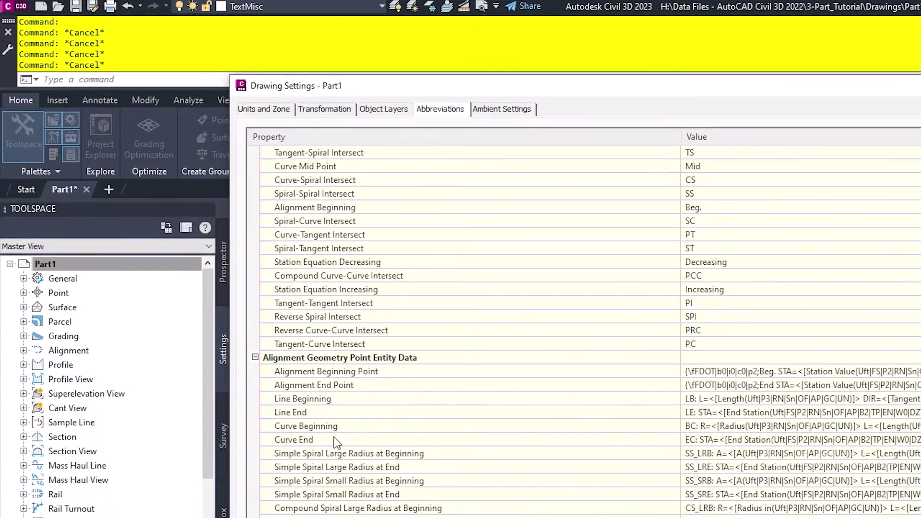
- Review the Elevation and Coordinate ambient settings of the drawing and close the drawing settings without changes
click(528, 110)
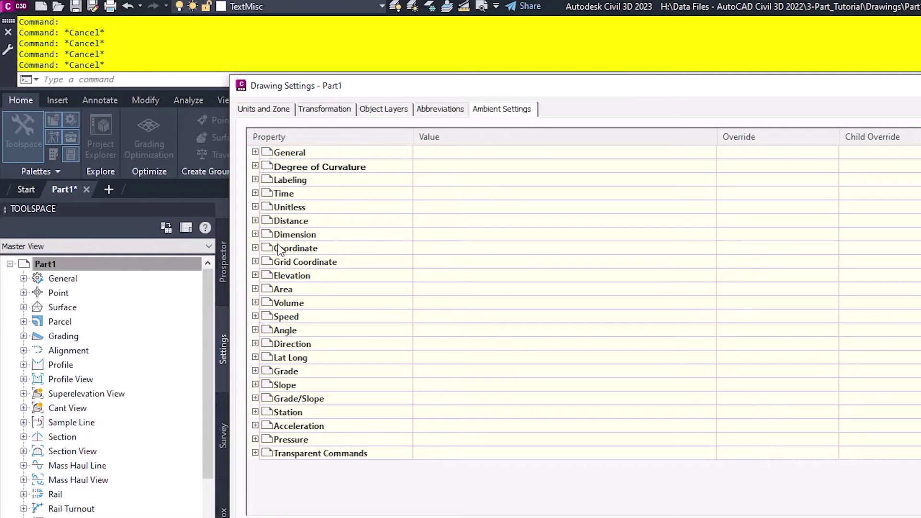
click(255, 276)
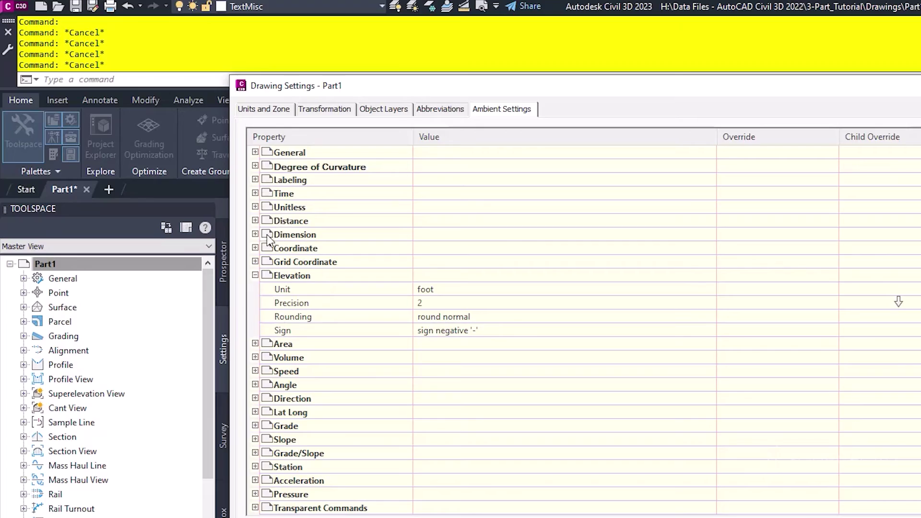
click(255, 249)
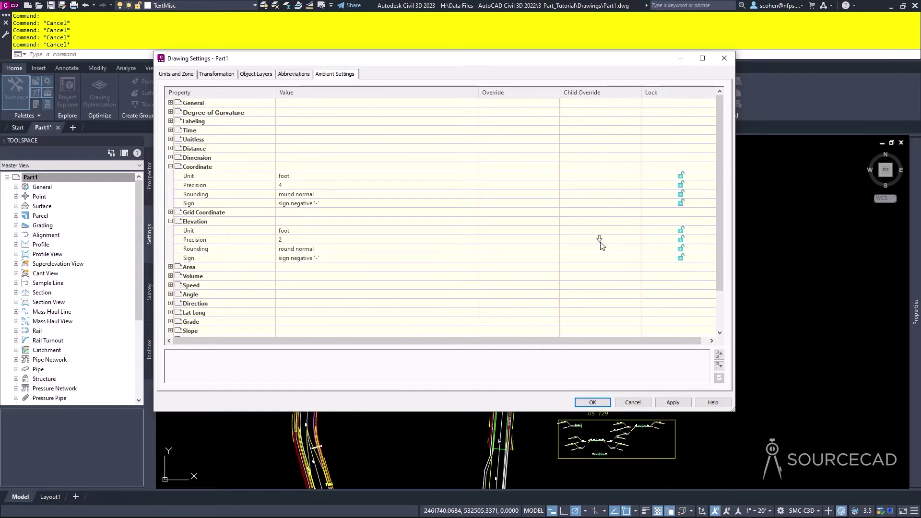
key(Escape)
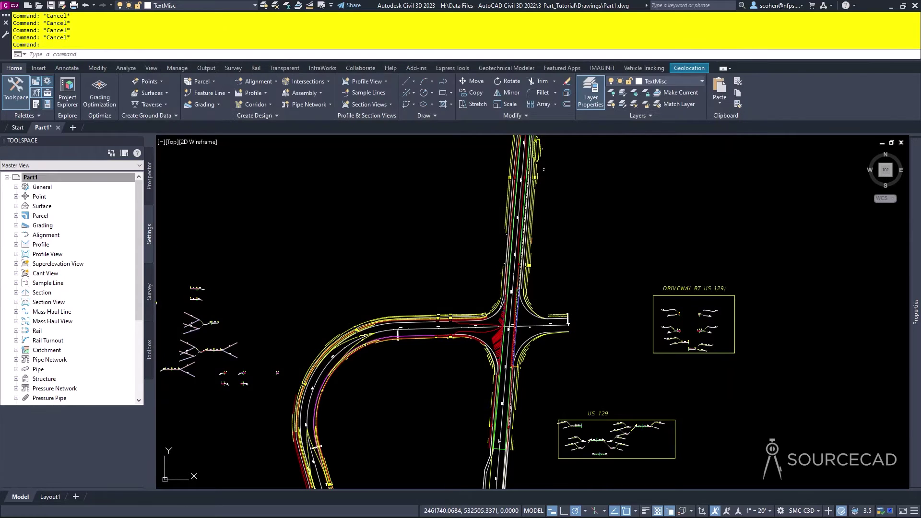
- Look over the Surface, Alignment, Profile and Profile View categories in the drawing's settings tree
click(104, 221)
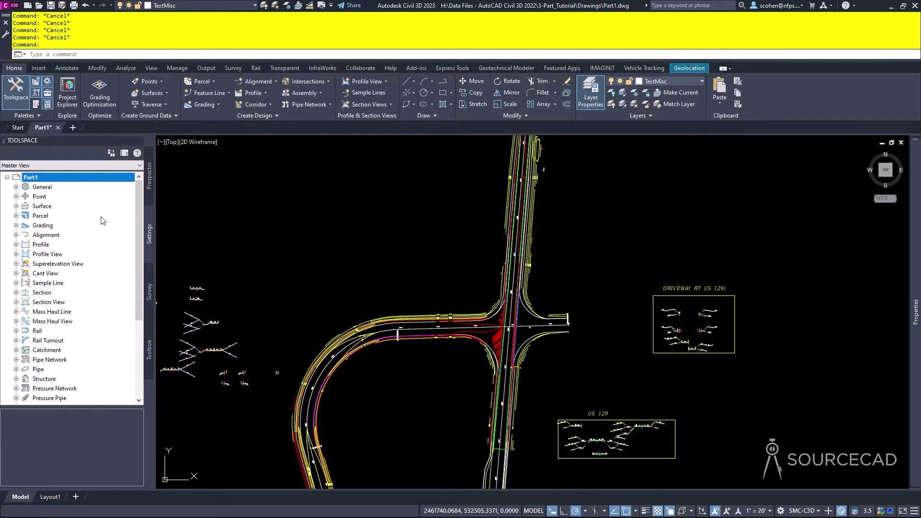
click(52, 206)
click(48, 236)
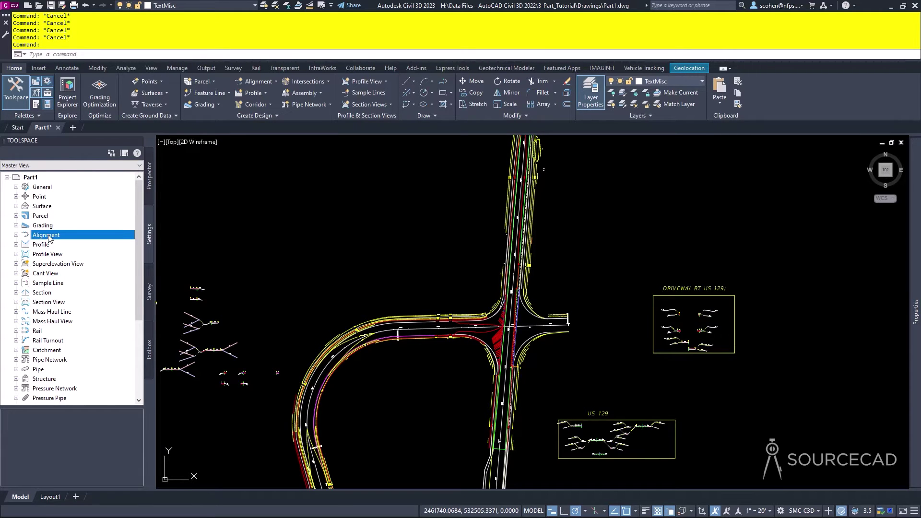
click(48, 244)
click(57, 254)
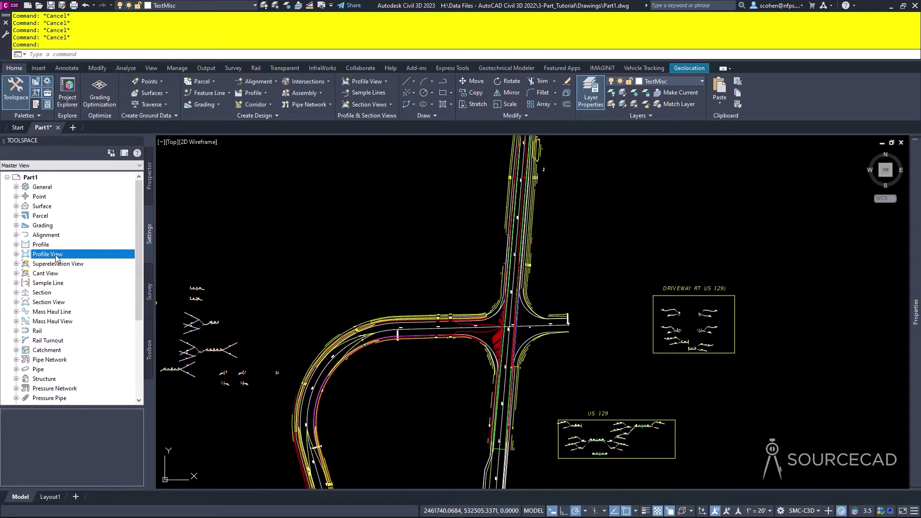
- Open the feature settings for Surface and examine the Default Styles and Elevation properties
right_click(51, 207)
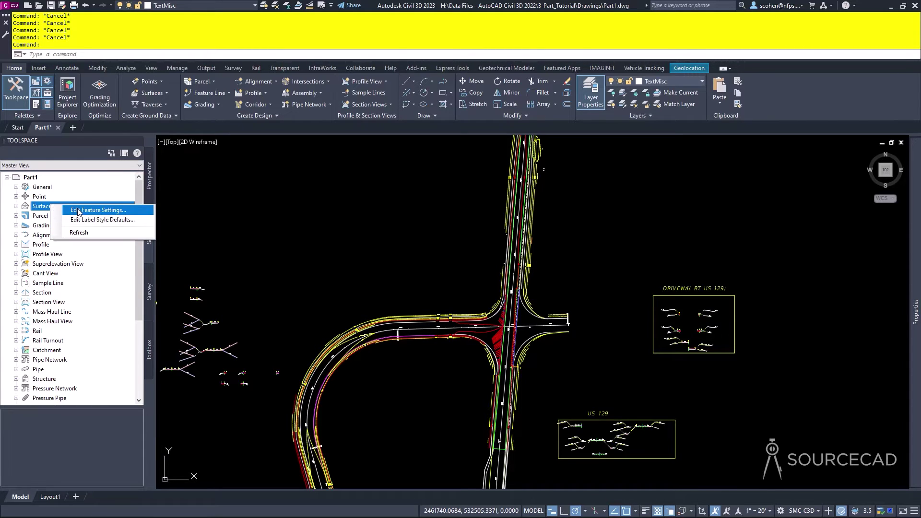
click(79, 212)
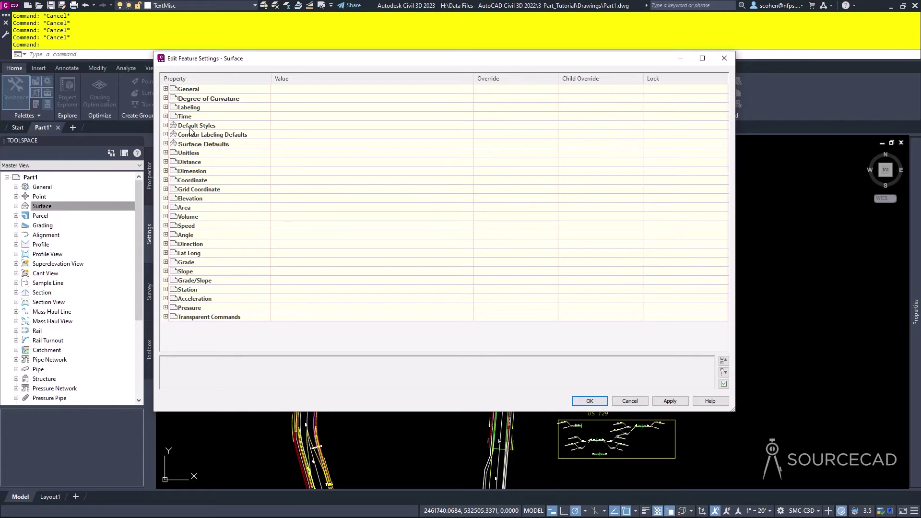
click(166, 125)
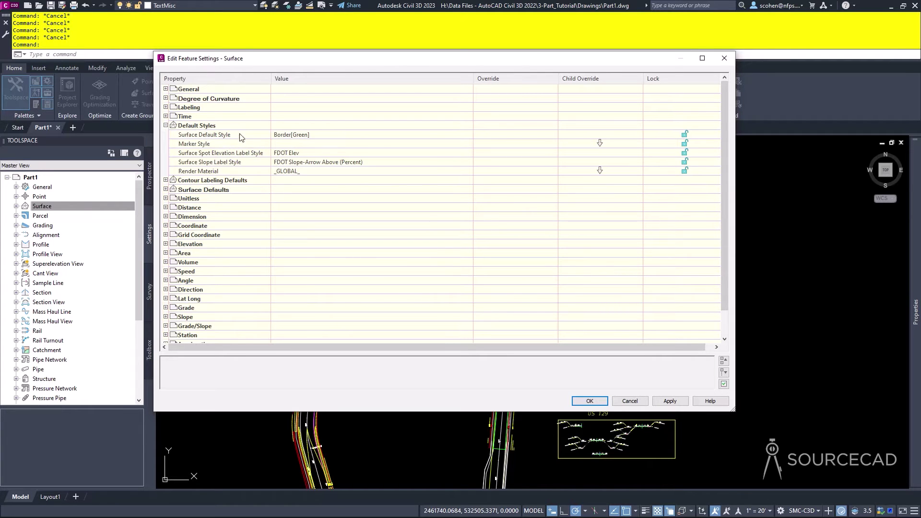
click(599, 149)
click(166, 243)
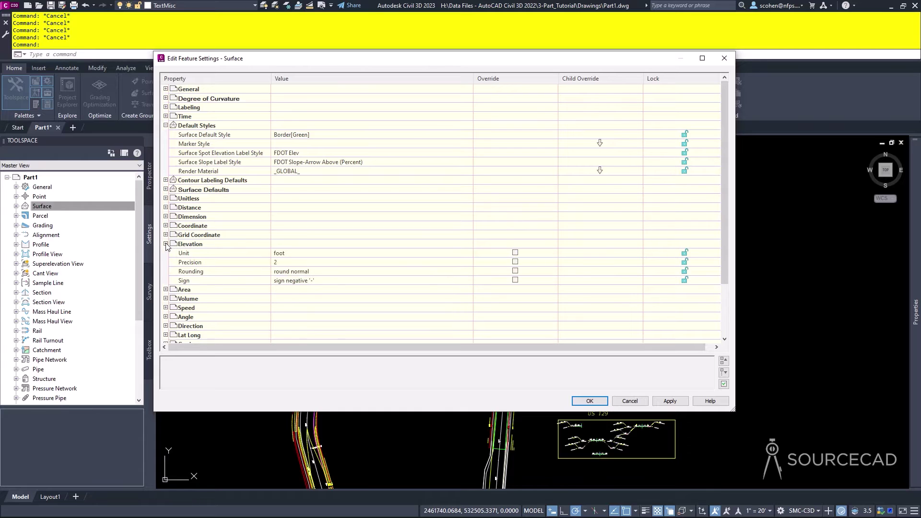
- Try an Elevation precision of 3 in the Surface feature settings, clear its override and discard the changes
click(297, 262)
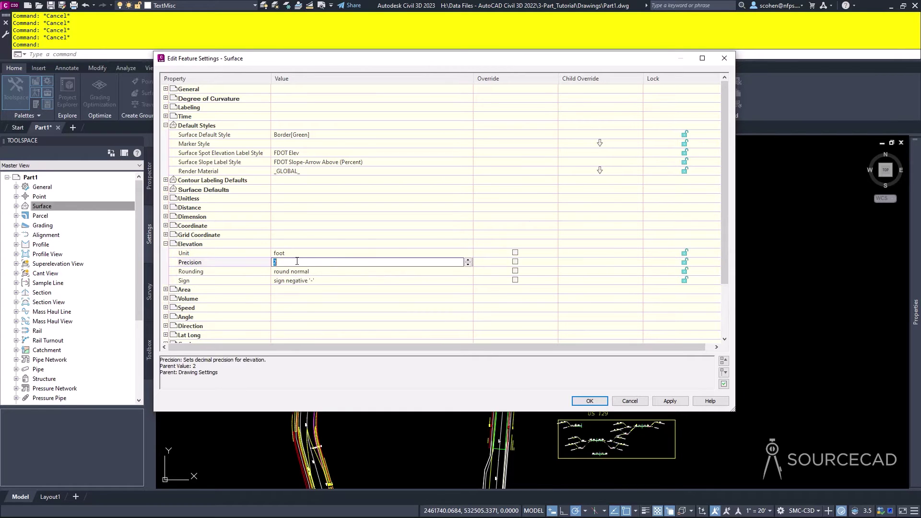
key(Return)
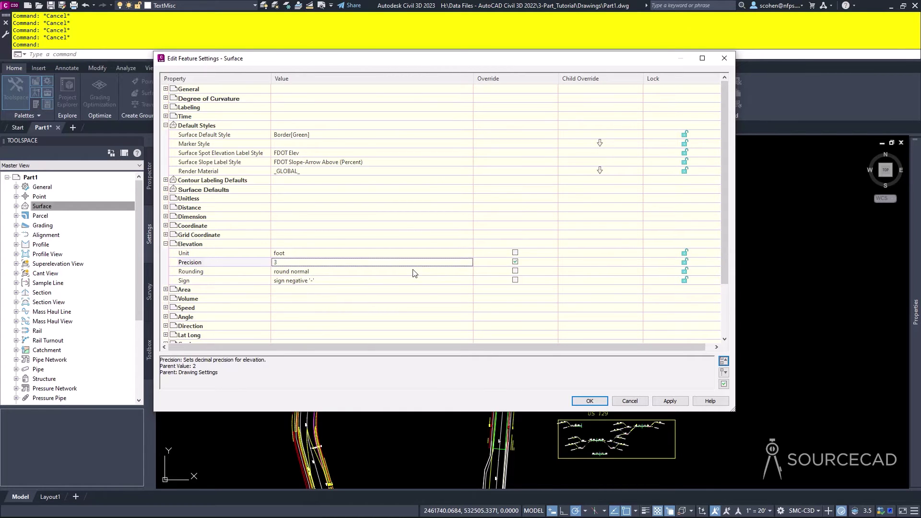
click(515, 262)
click(629, 401)
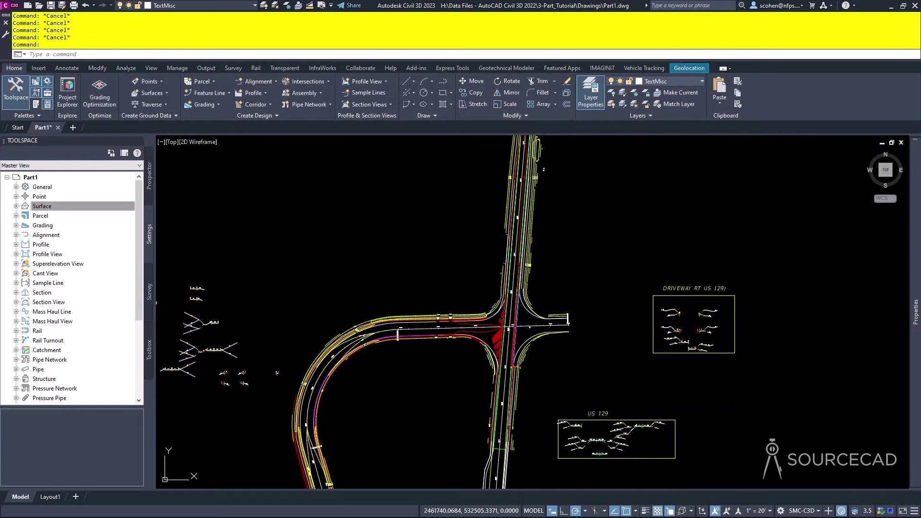
- Expand the Surface category's Commands collection in the settings tree and look over the surface commands
click(15, 206)
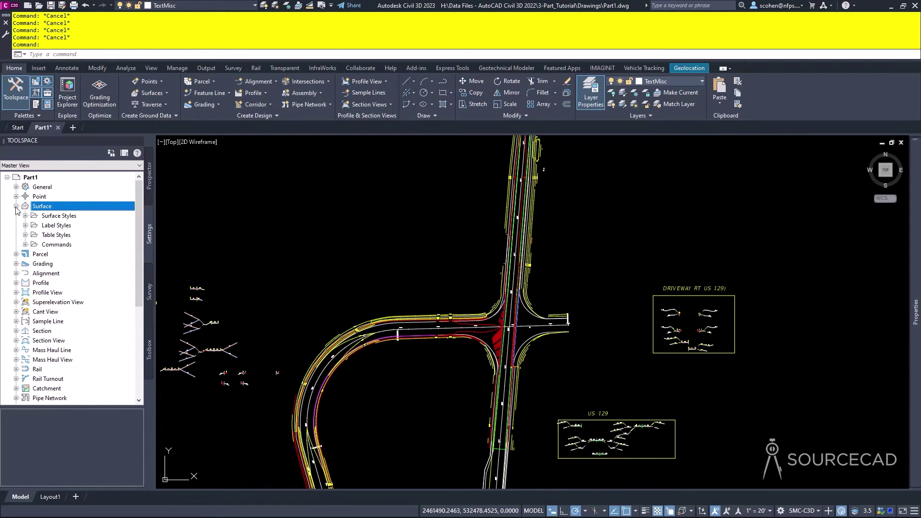
click(25, 245)
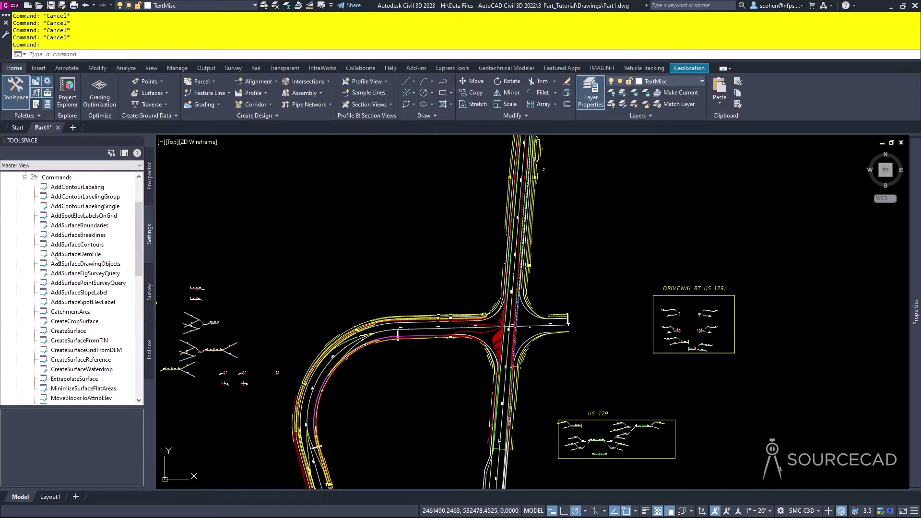
drag(83, 215, 83, 252)
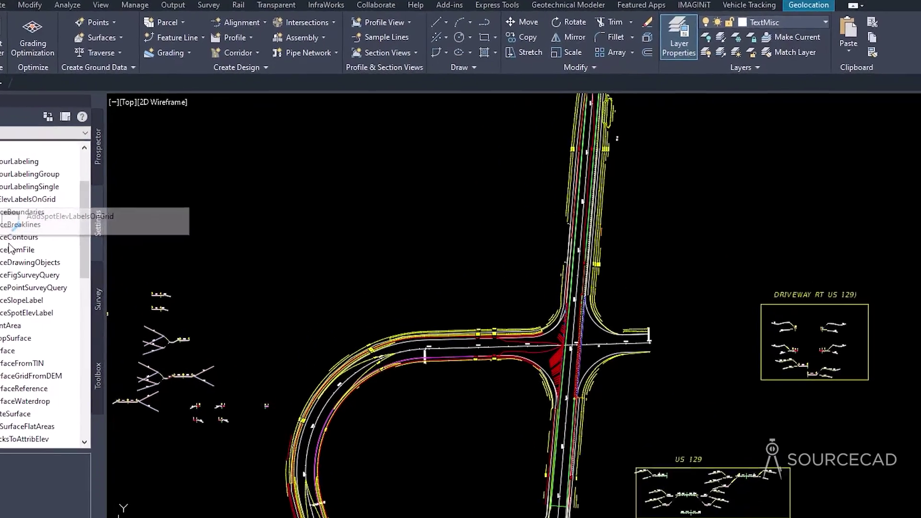
drag(10, 247, 10, 249)
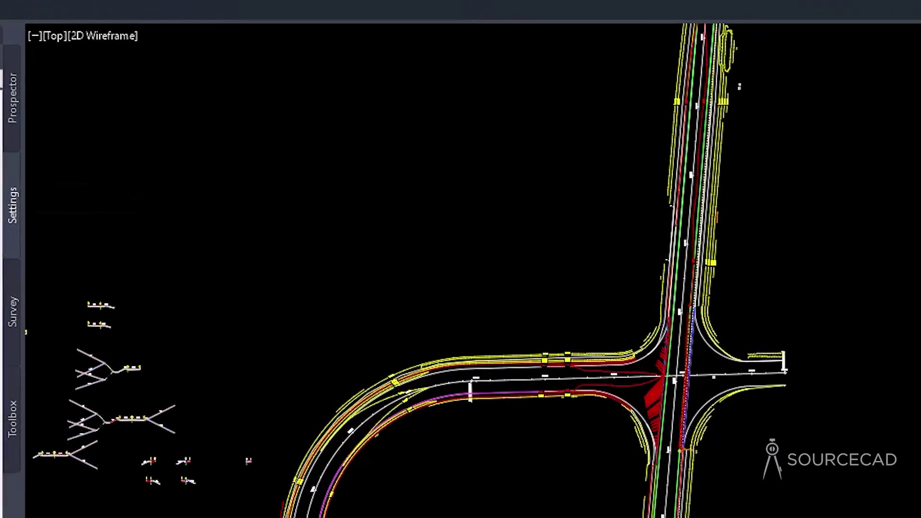
- Enter ADDSURFACEBOUNDARIES as a command in the drawing and cancel it without running
text(ADDSURFACEBOUNDARIES)
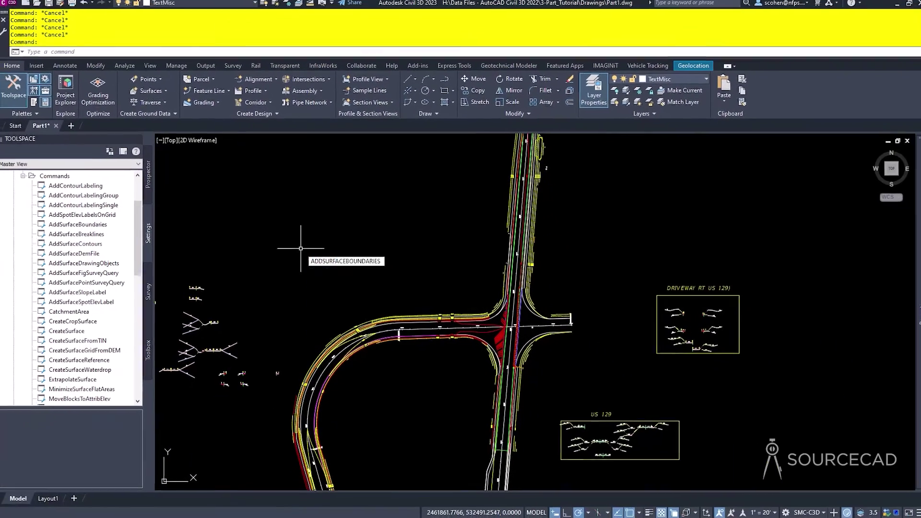
key(Escape)
click(326, 197)
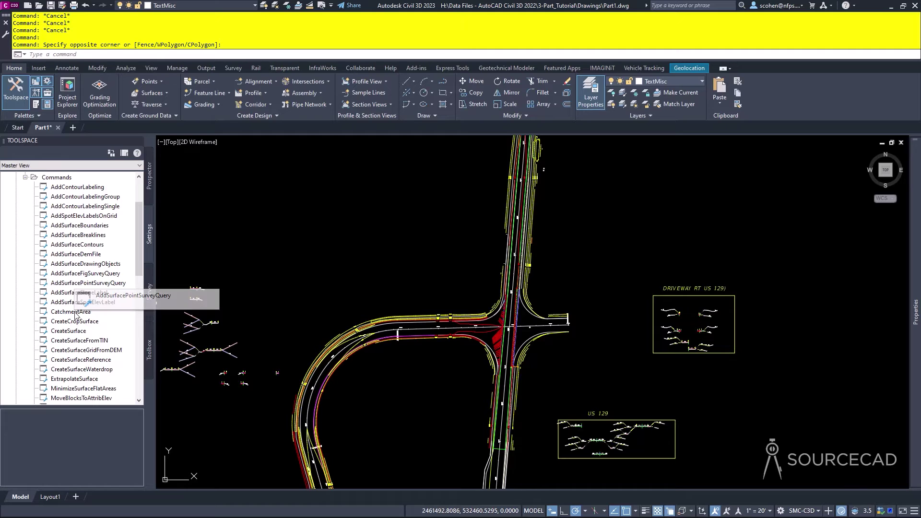
- Open the command settings for CreateSurface and examine the Surface Creation and Default Styles properties, including the surface name template
right_click(71, 331)
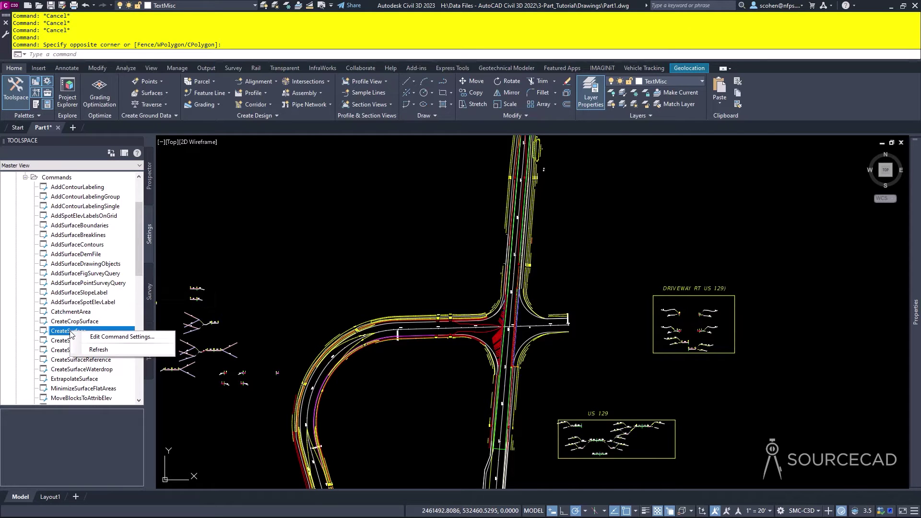
click(111, 339)
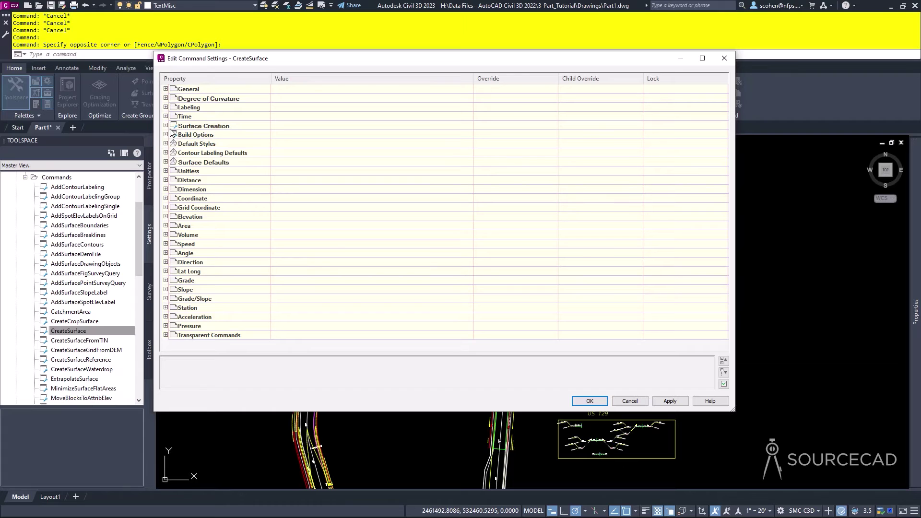
click(166, 126)
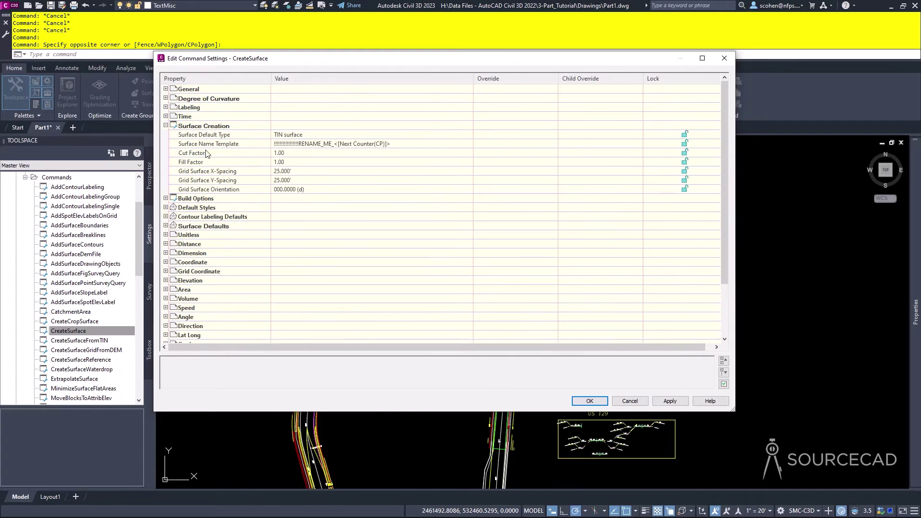
click(339, 144)
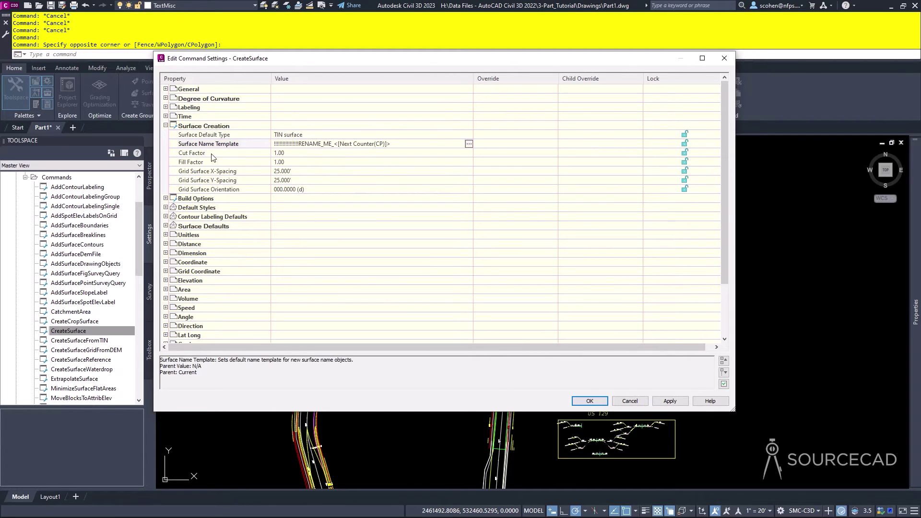
click(167, 208)
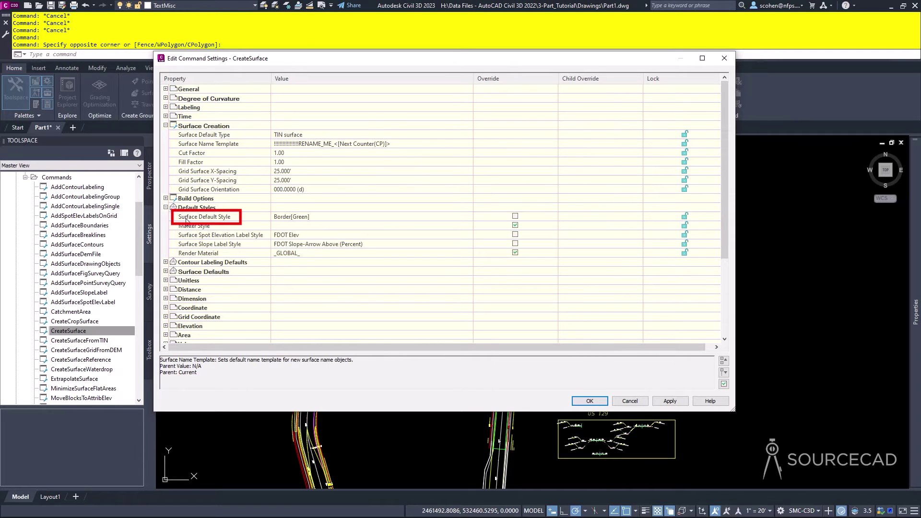
- Try Triangles 1-1 [Blue] as CreateSurface's surface default style and discard the command settings changes
click(381, 218)
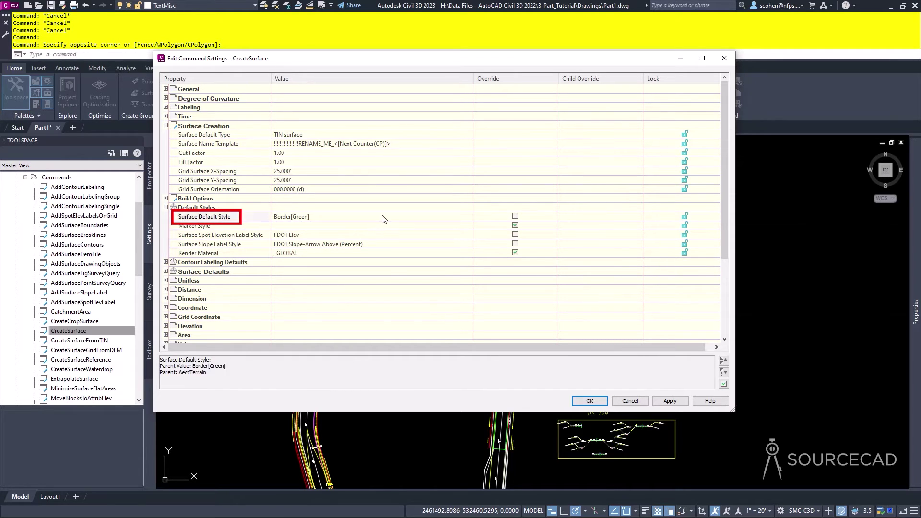
click(469, 217)
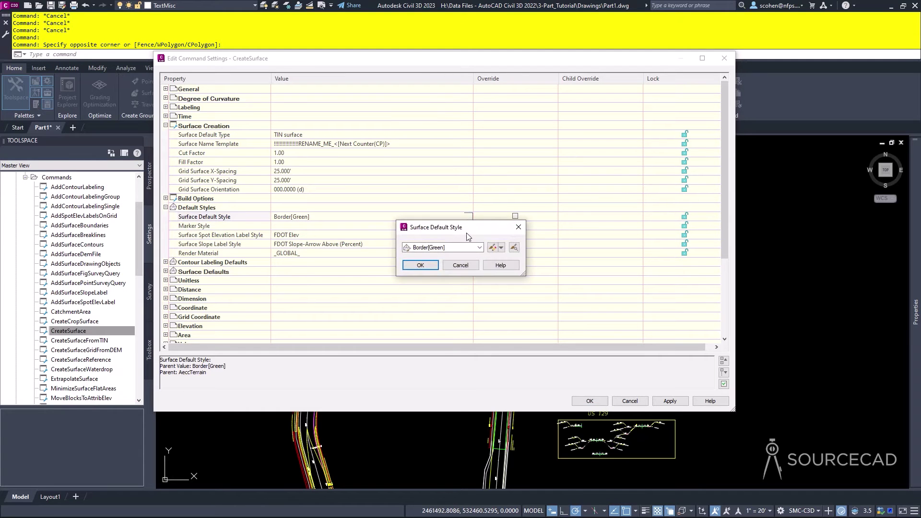
click(460, 247)
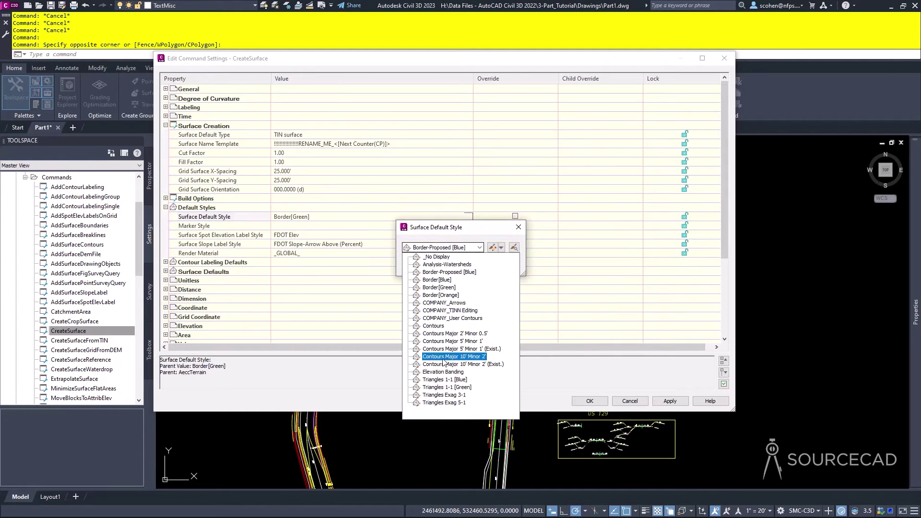
click(442, 380)
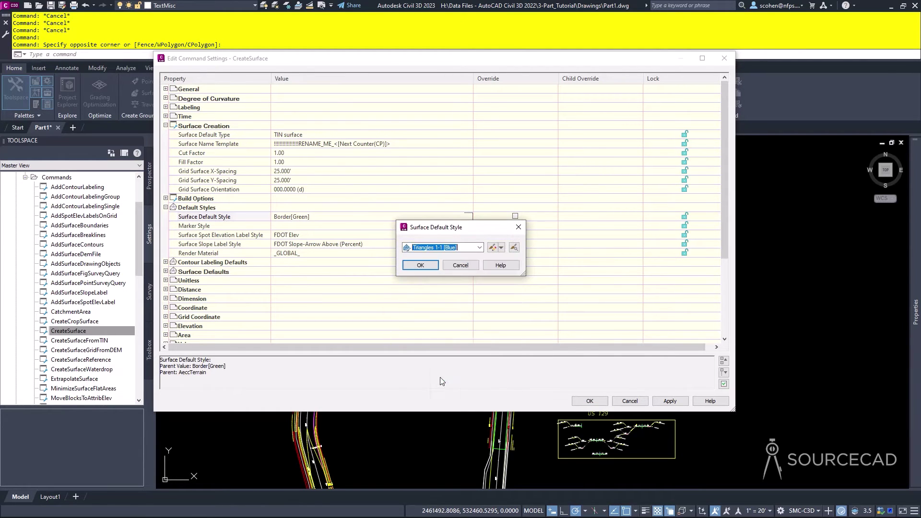
click(419, 265)
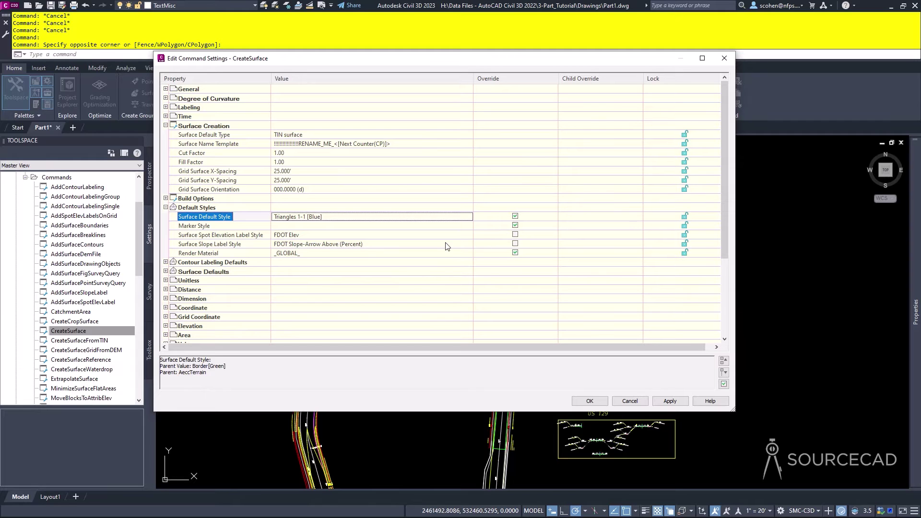
click(630, 401)
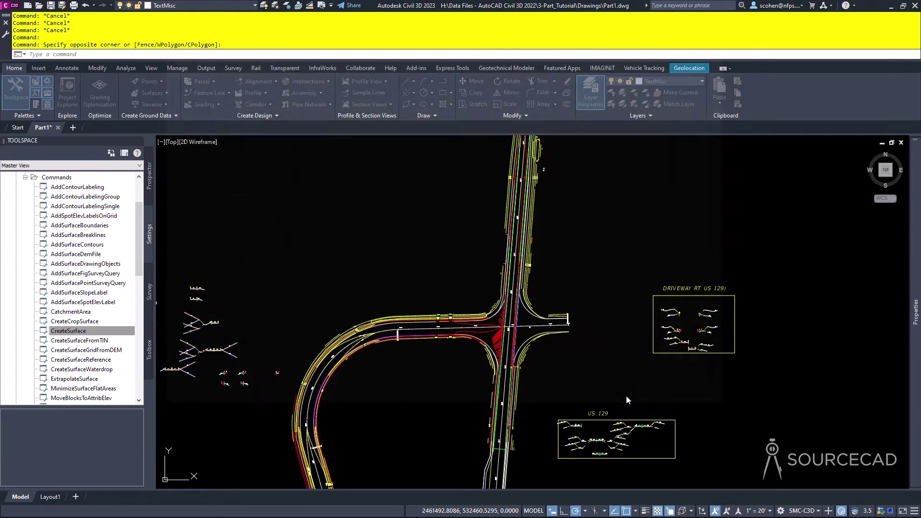
click(432, 274)
click(448, 259)
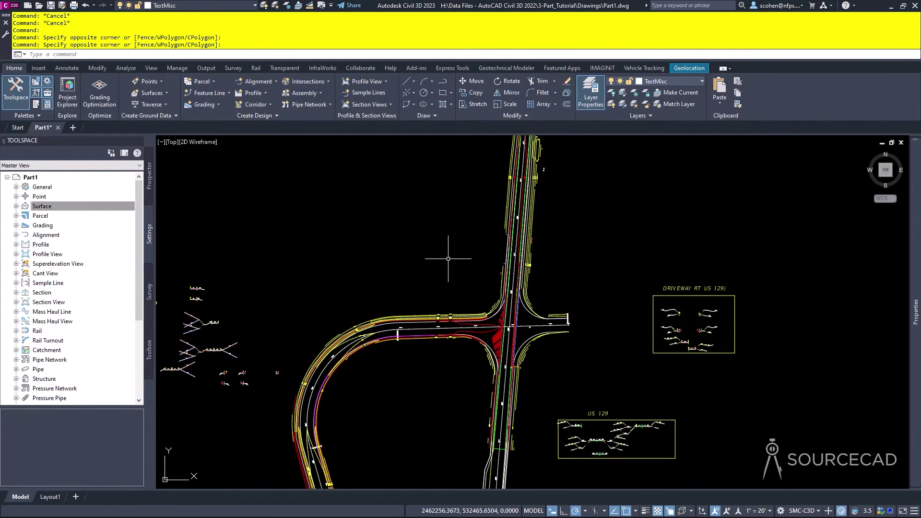
- Select the LOVES BYPASS ROAD surface by its contours near station 18+00 and change its style to COMPANY_Arrows
mouse_move(331, 248)
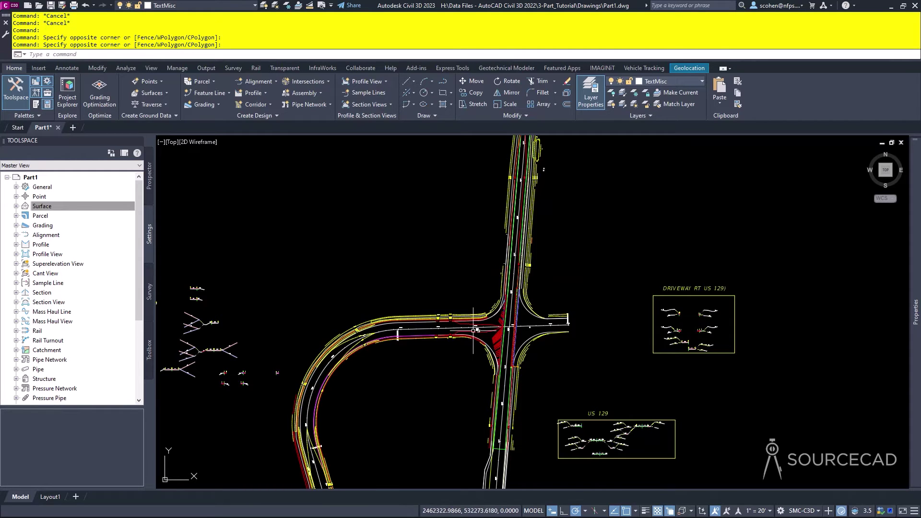
scroll(379, 322, up, 5)
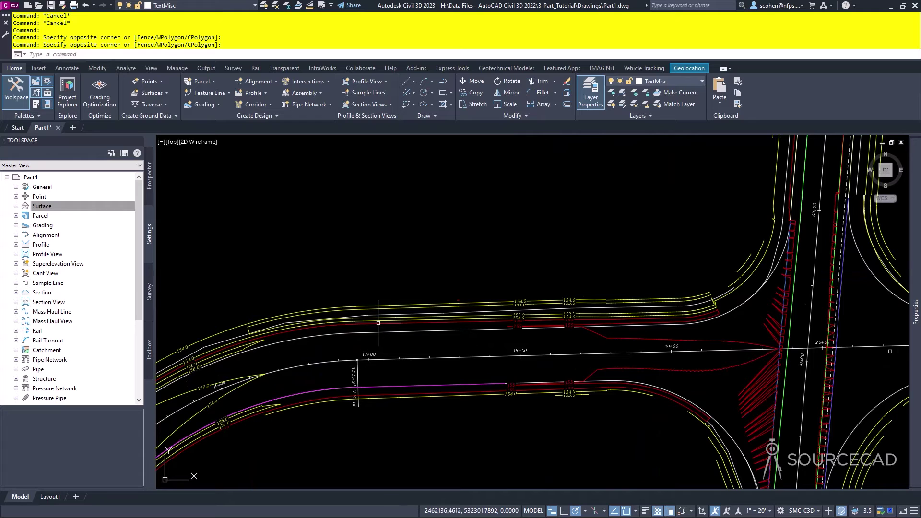
scroll(457, 308, up, 2)
scroll(456, 307, up, 2)
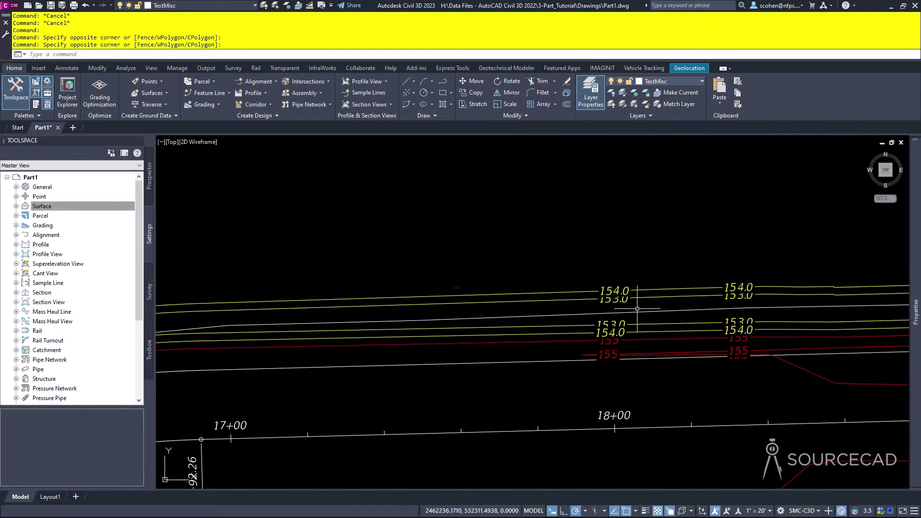
middle_drag(637, 308, 469, 288)
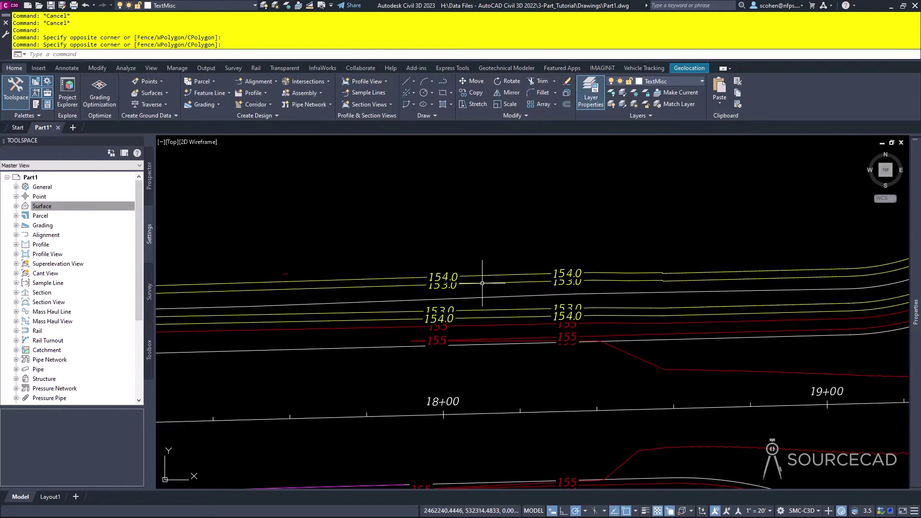
click(480, 284)
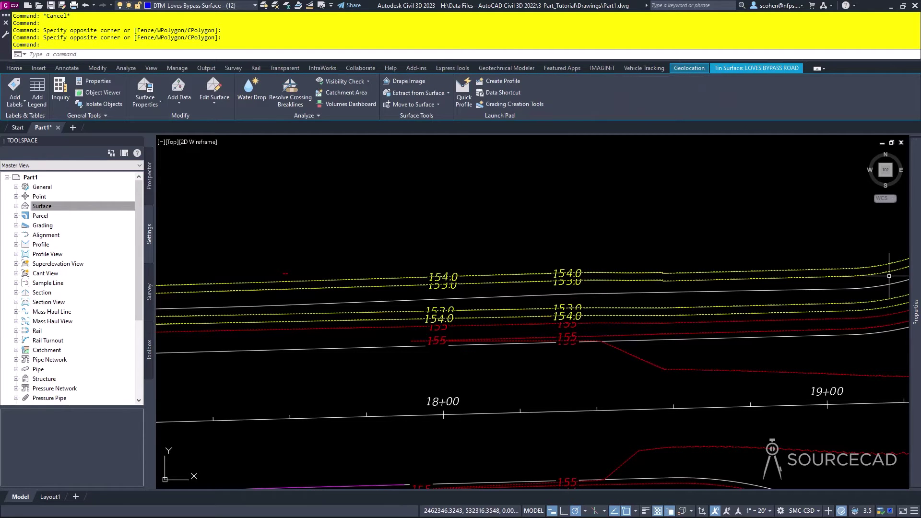
key(ctrl+1)
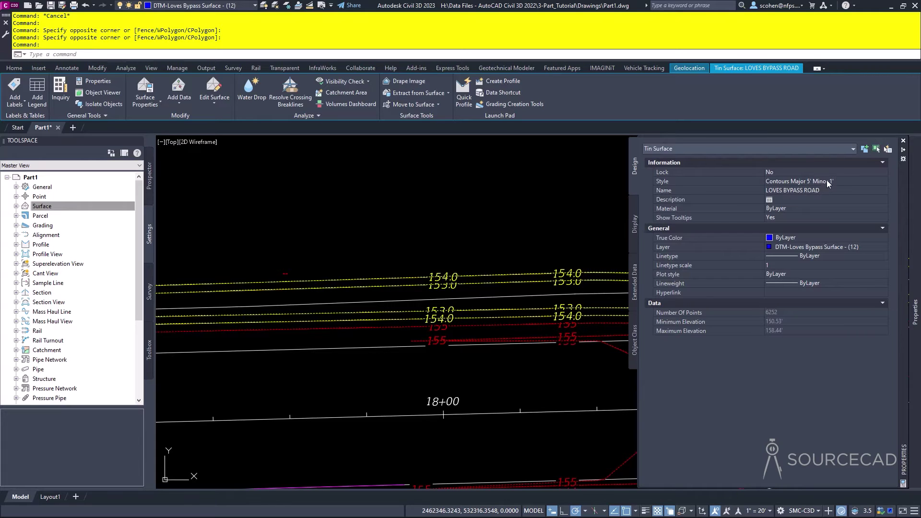
click(830, 181)
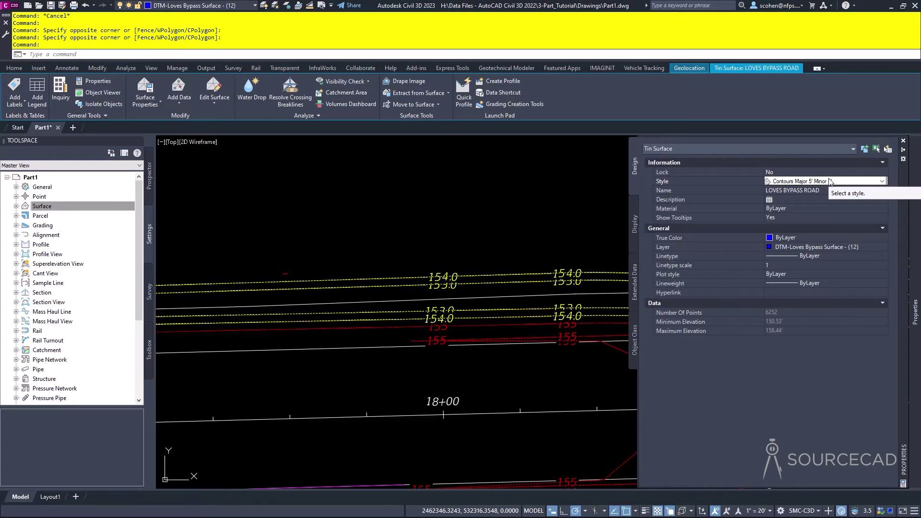
click(829, 182)
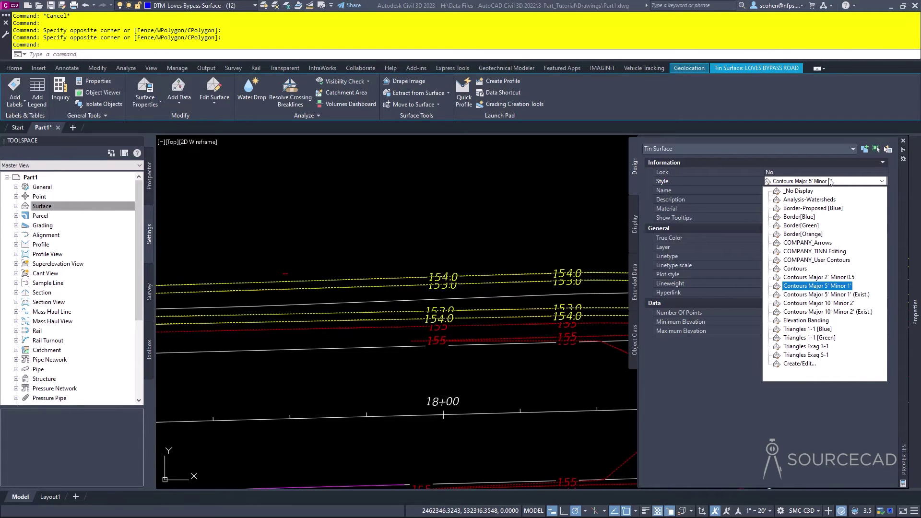
click(802, 246)
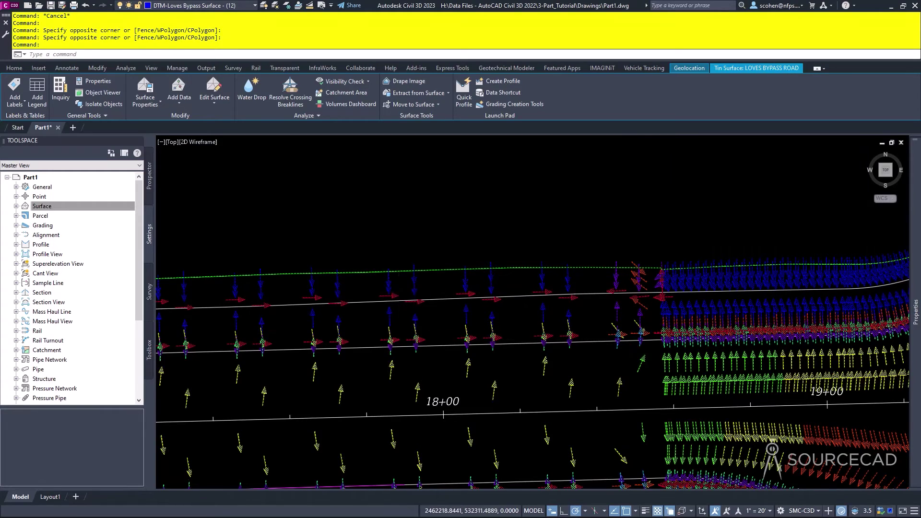
- Examine the surface's slope arrows around the intersection and along the curved bypass road near stations 16+00 to 20+00
scroll(422, 298, down, 4)
scroll(421, 297, up, 2)
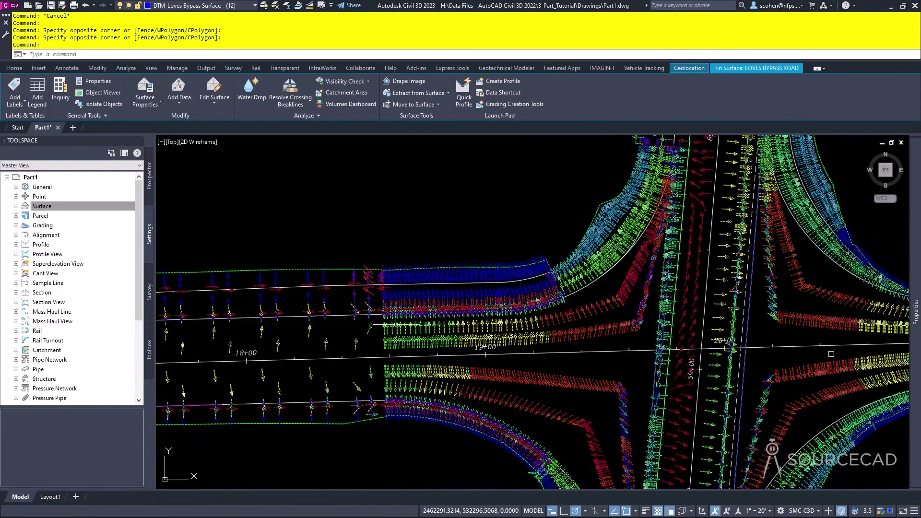
scroll(432, 326, up, 2)
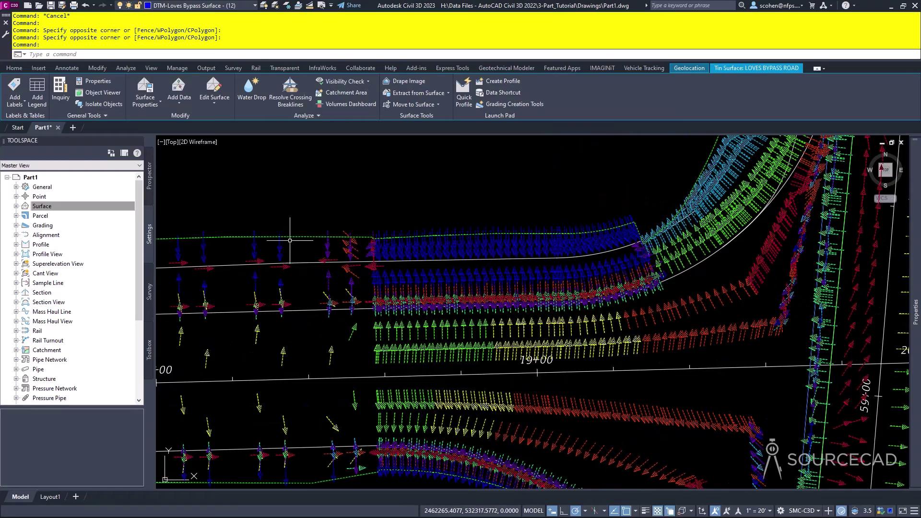
middle_drag(589, 295, 359, 331)
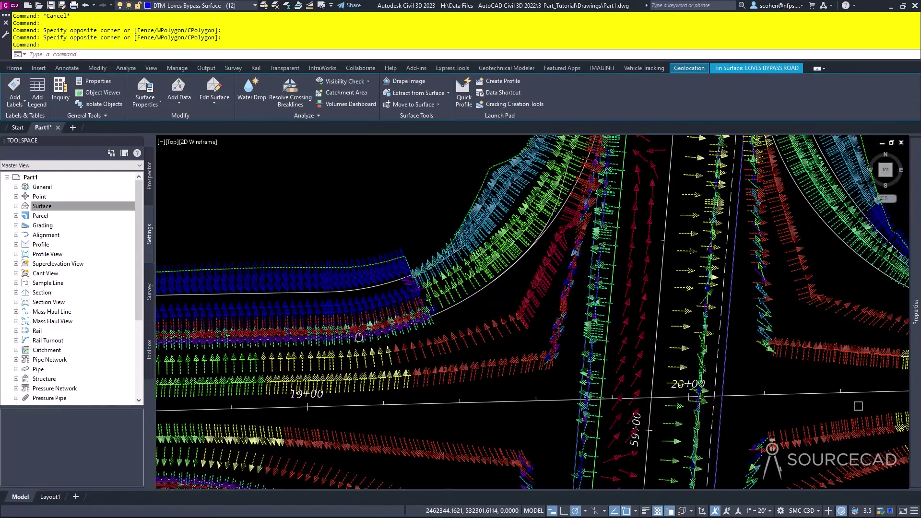
middle_drag(417, 375, 507, 361)
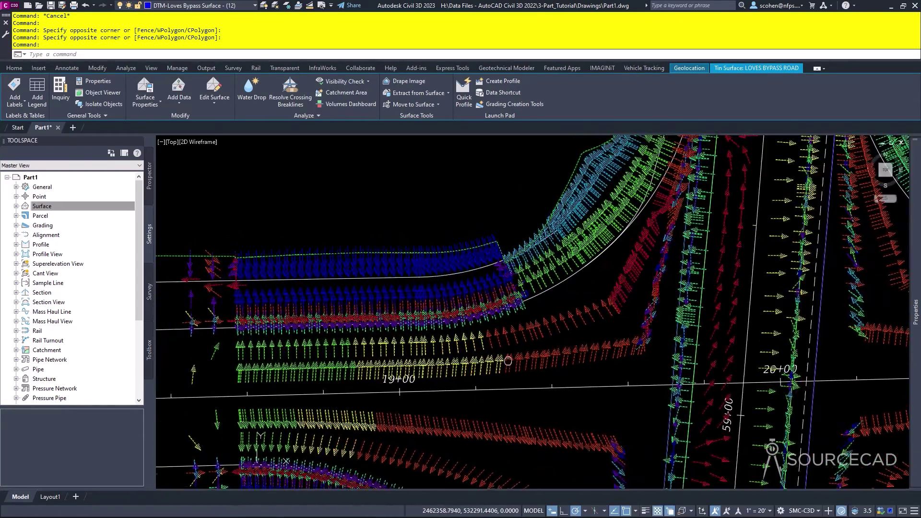
middle_drag(387, 391, 510, 382)
middle_drag(277, 344, 518, 356)
mouse_move(347, 343)
middle_down()
mouse_move(523, 341)
mouse_move(857, 223)
middle_up()
middle_drag(368, 358, 582, 273)
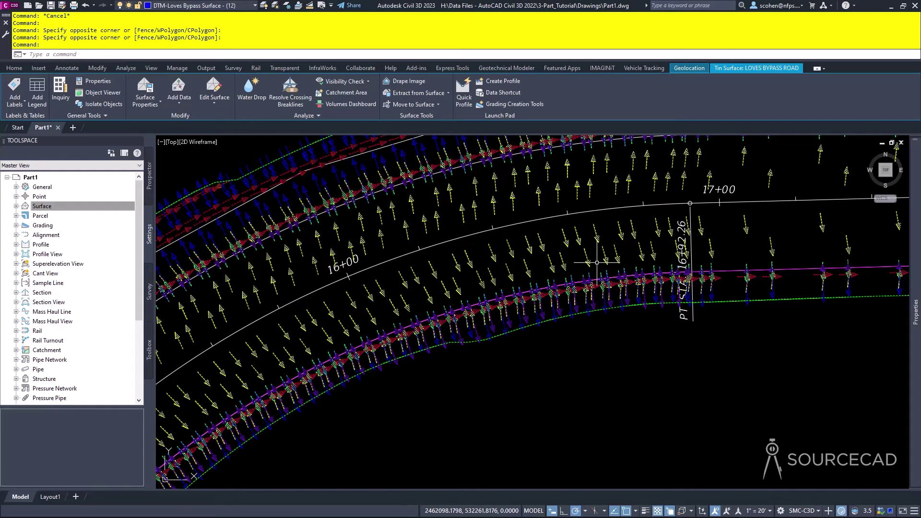
- Change the LOVES BYPASS ROAD surface's style to Contours Major 5' Minor 1' and clear the selection
mouse_move(579, 256)
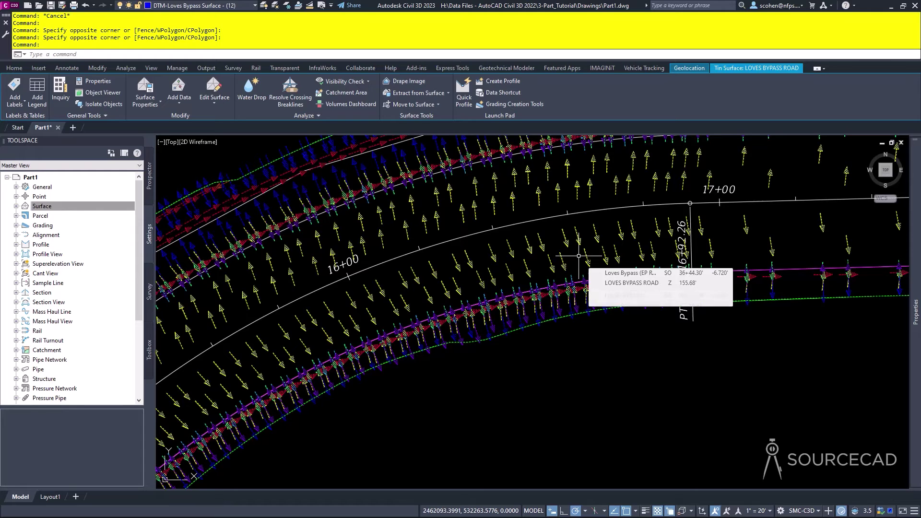
double_click(654, 263)
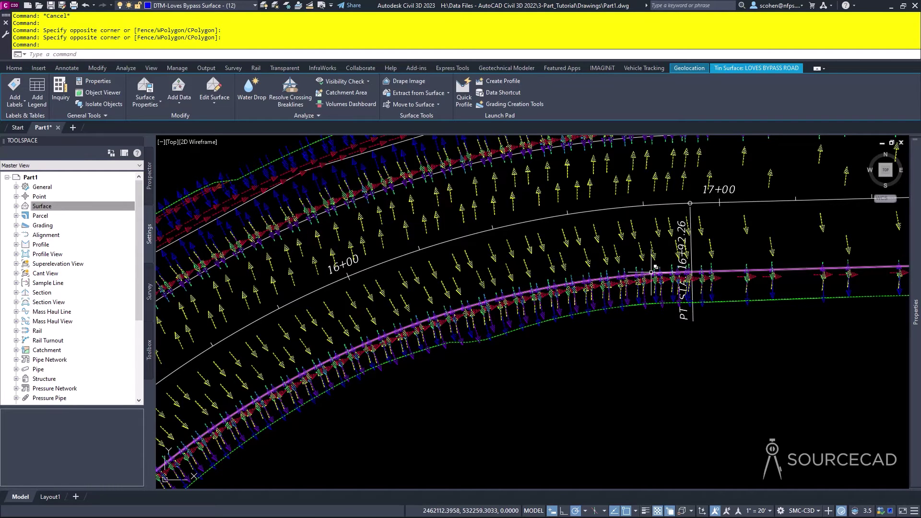
click(842, 182)
click(841, 182)
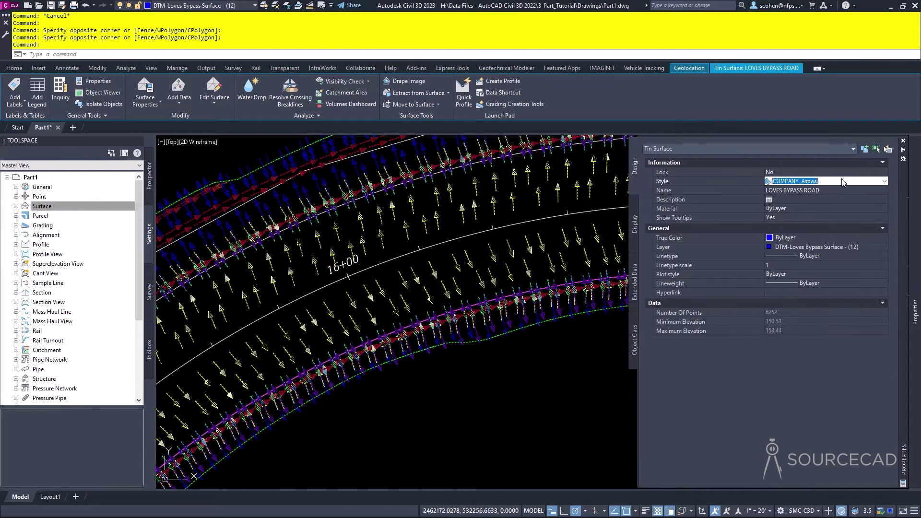
click(841, 182)
click(820, 278)
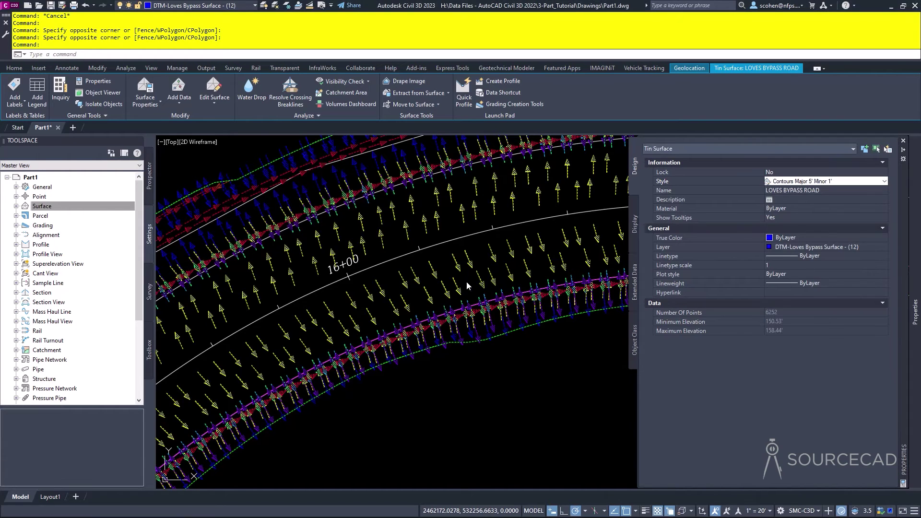
key(Escape)
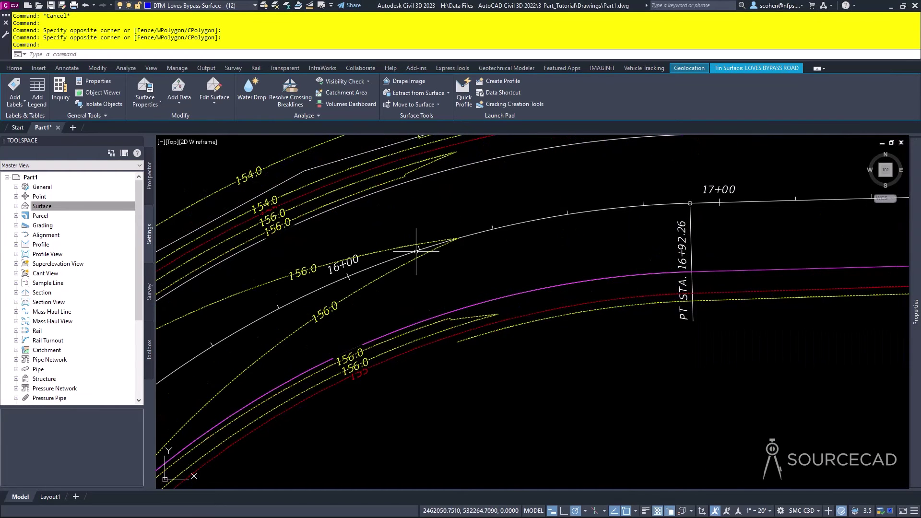
key(Escape)
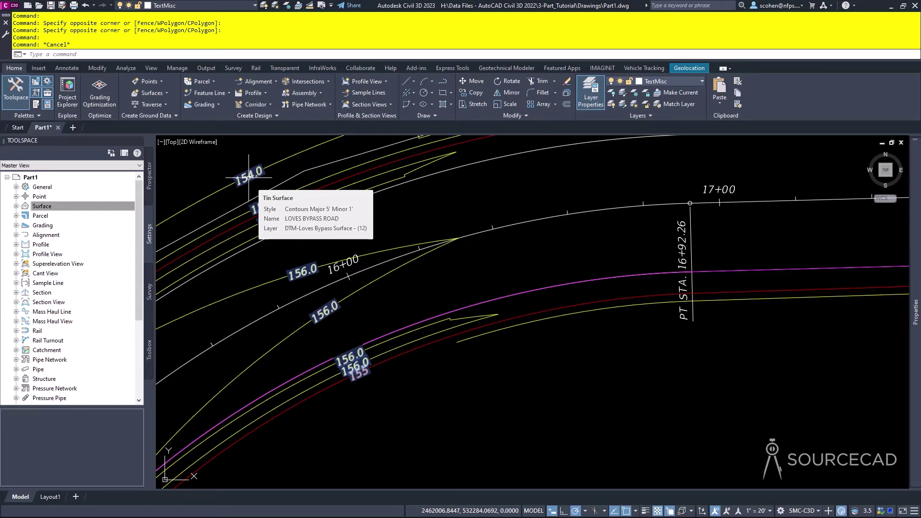
- Select the surface contour label group near station 16+00 and examine its major and minor label style properties
scroll(249, 177, up, 4)
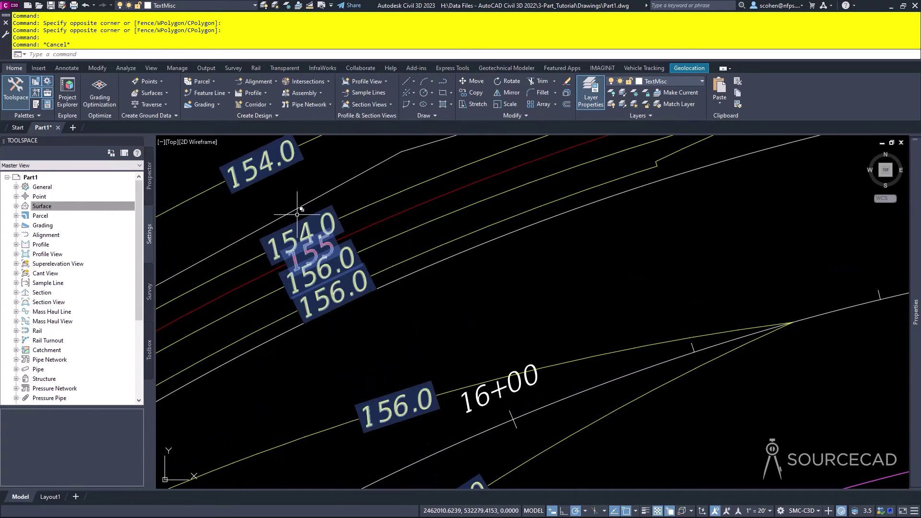
click(273, 169)
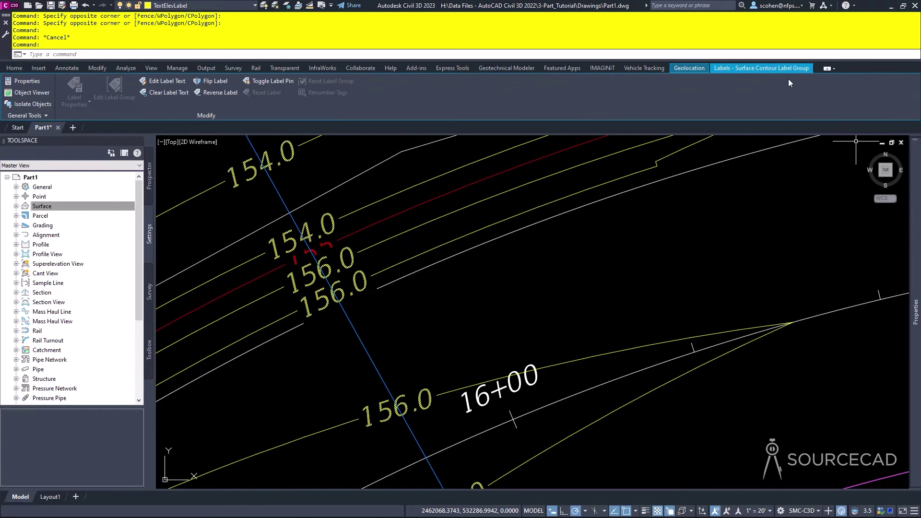
key(ctrl+1)
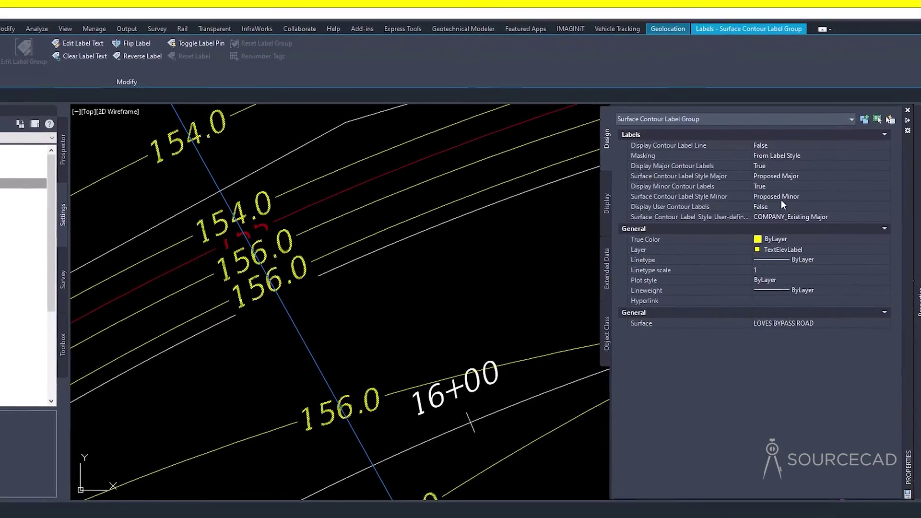
key(ctrl+1)
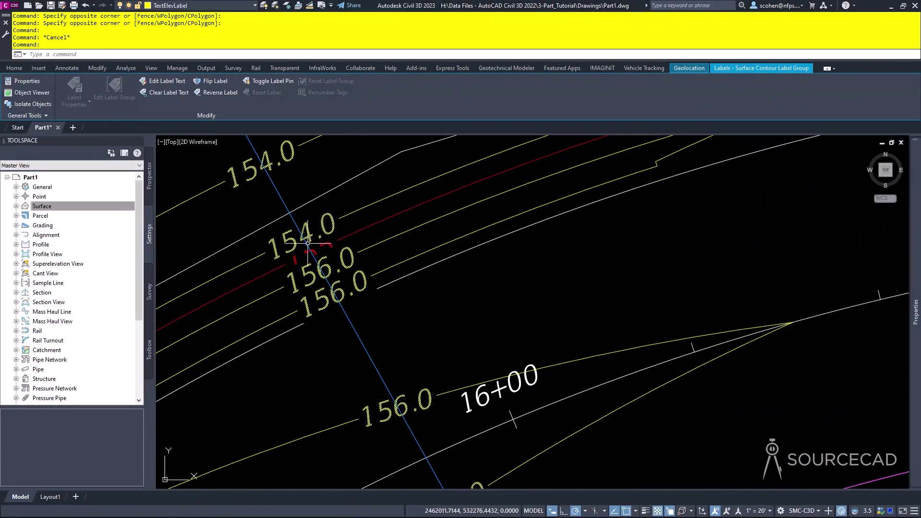
key(Escape)
scroll(473, 269, down, 2)
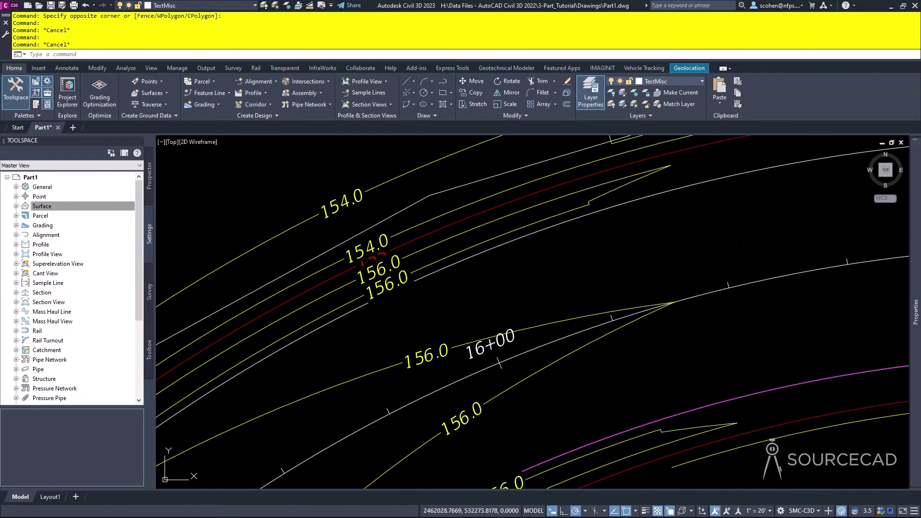
- Select the 17+00 alignment station label to inspect its label group type, and look over the bypass road's labels
middle_drag(661, 283, 323, 276)
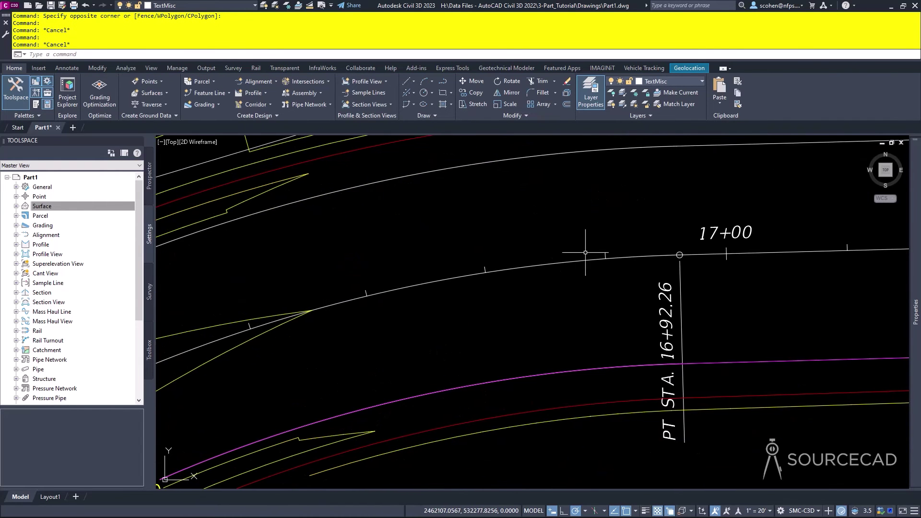
middle_drag(588, 254, 348, 275)
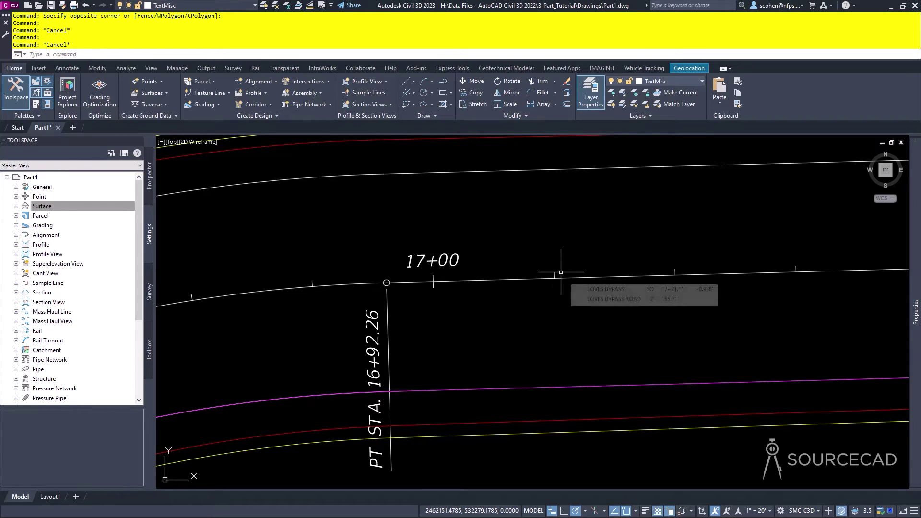
click(421, 260)
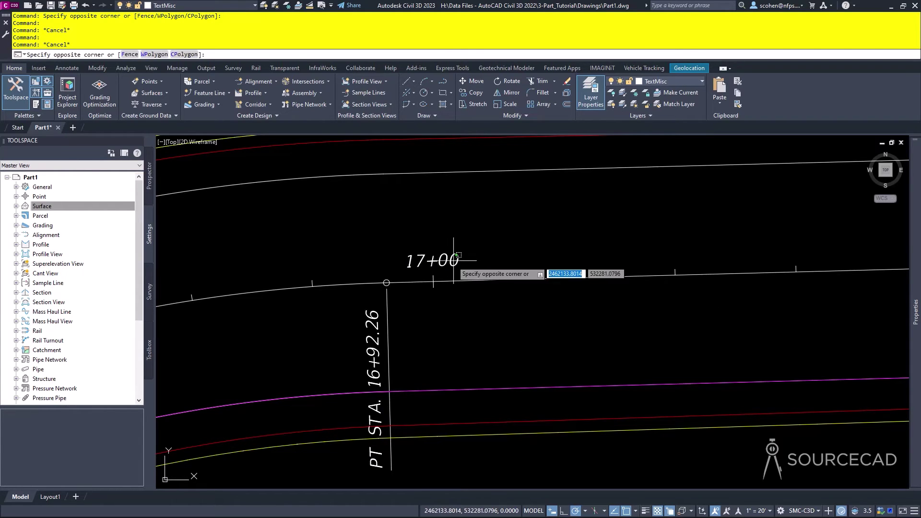
click(430, 276)
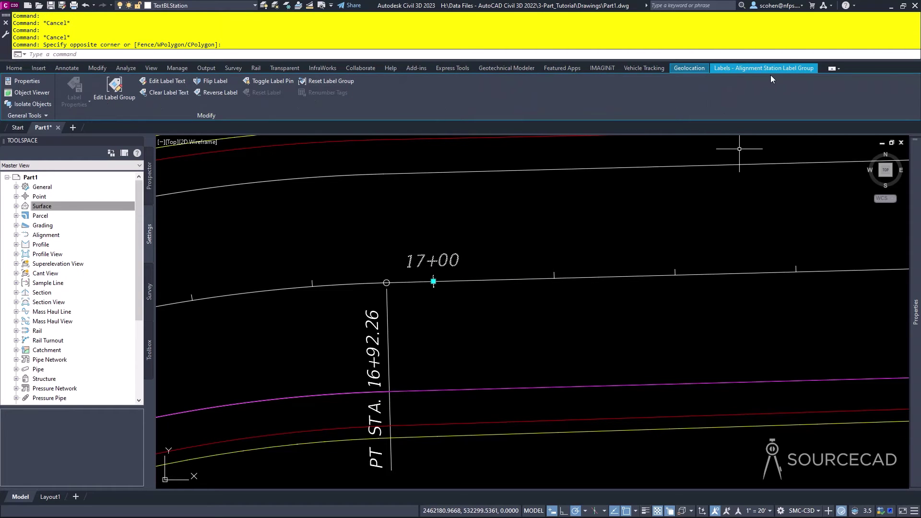
key(Escape)
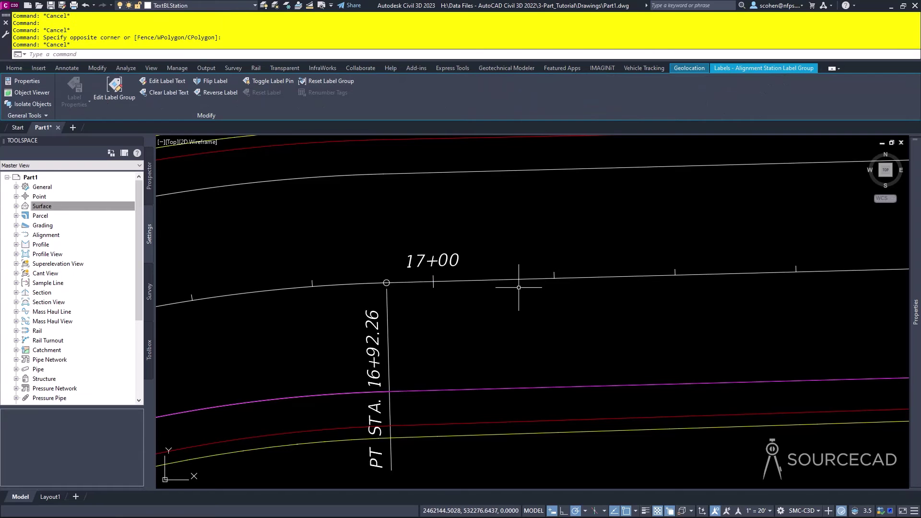
scroll(524, 288, down, 3)
scroll(614, 293, up, 1)
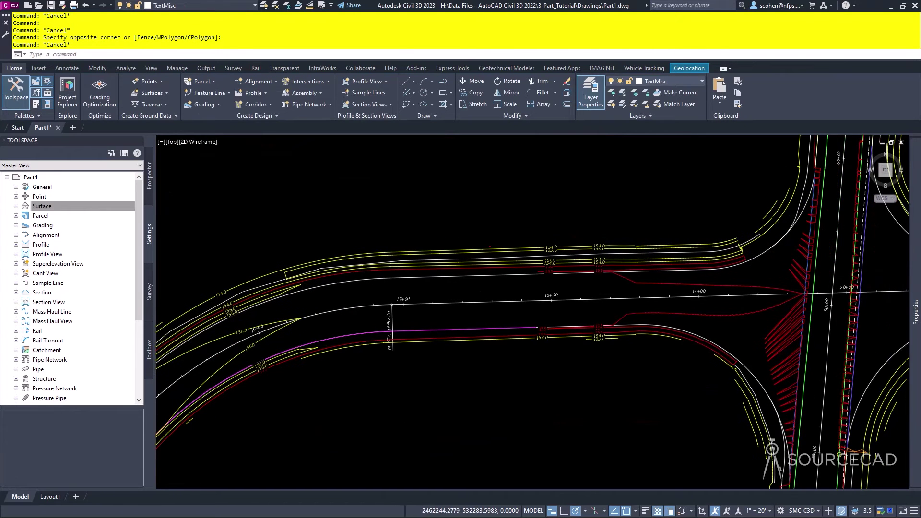
- Add a spot elevation label to the LOVES BYPASS ROAD surface, north of the alignment near station 17+00
scroll(377, 249, up, 4)
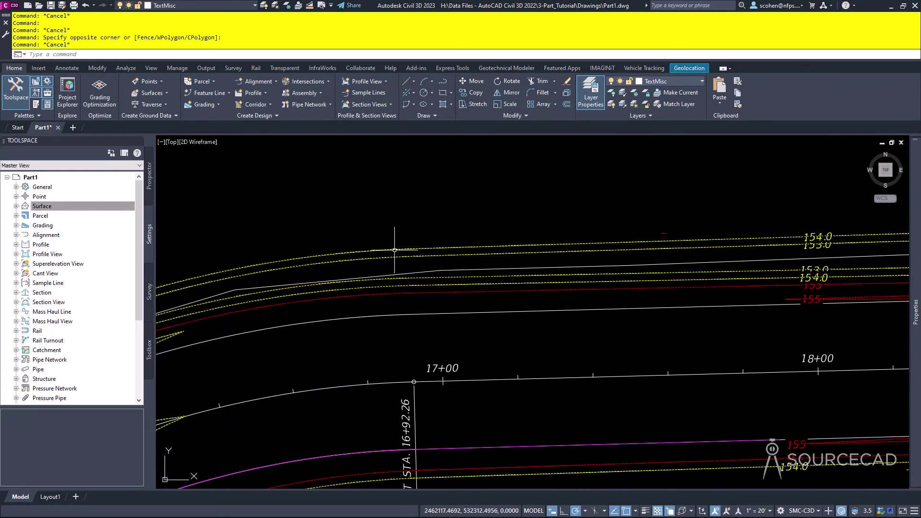
click(394, 250)
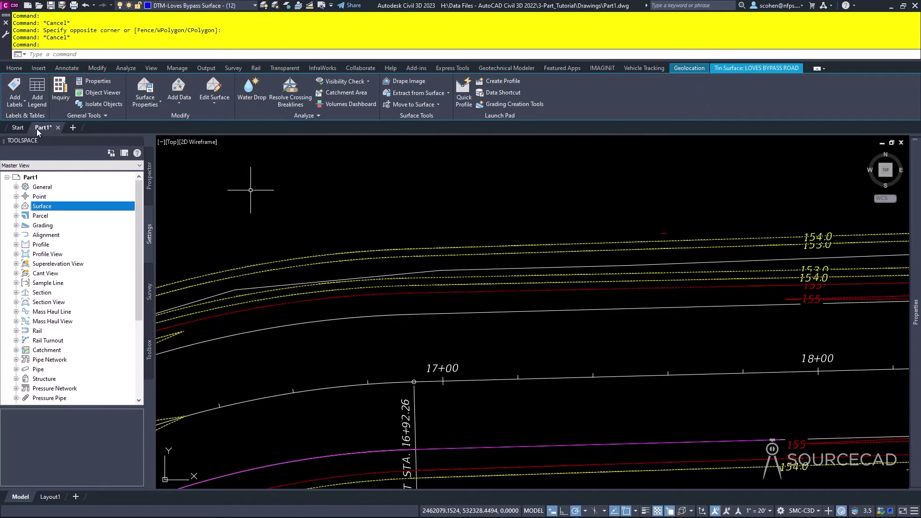
click(14, 107)
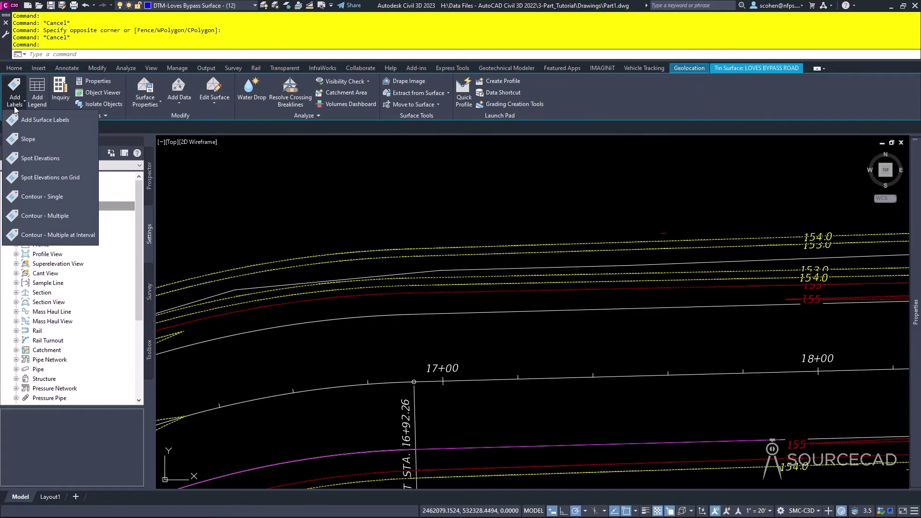
click(36, 160)
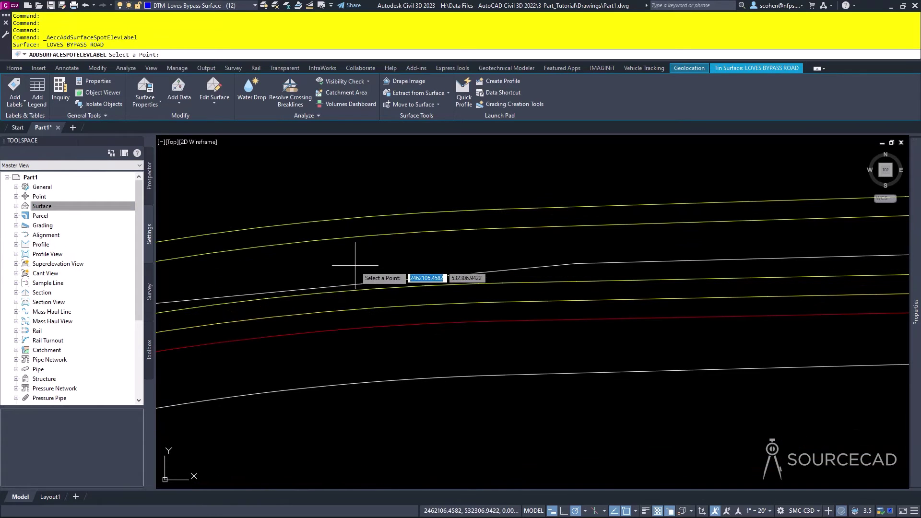
click(355, 265)
key(Escape)
key(Escape)
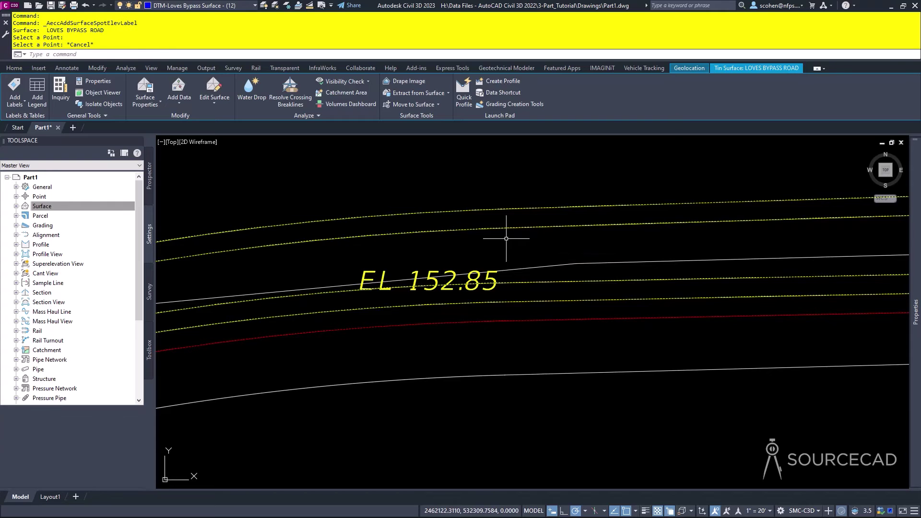
key(Escape)
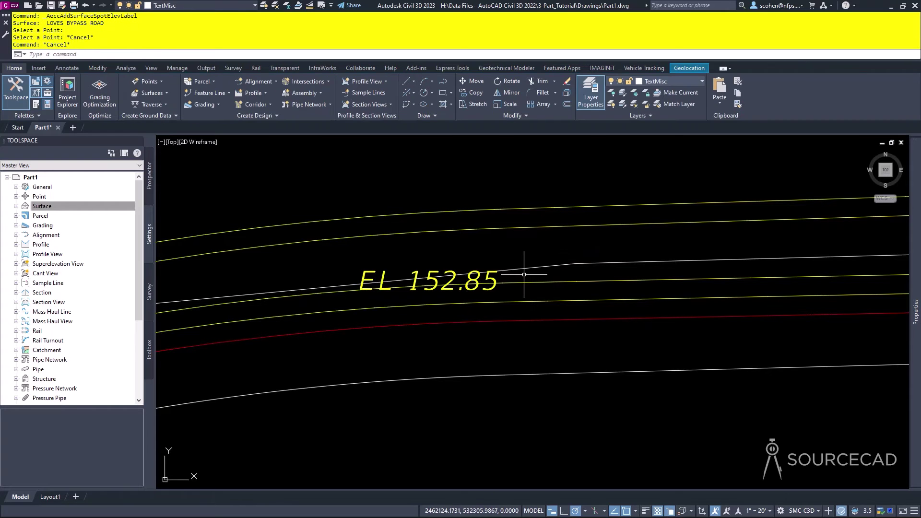
- Move the spot elevation label's marker and text about 60 feet east, keeping it between the road's northern contours
click(367, 271)
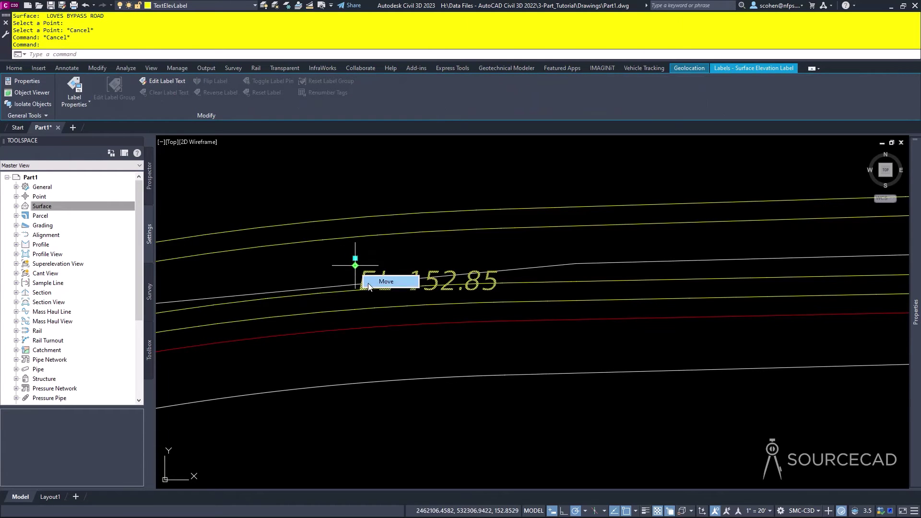
click(355, 265)
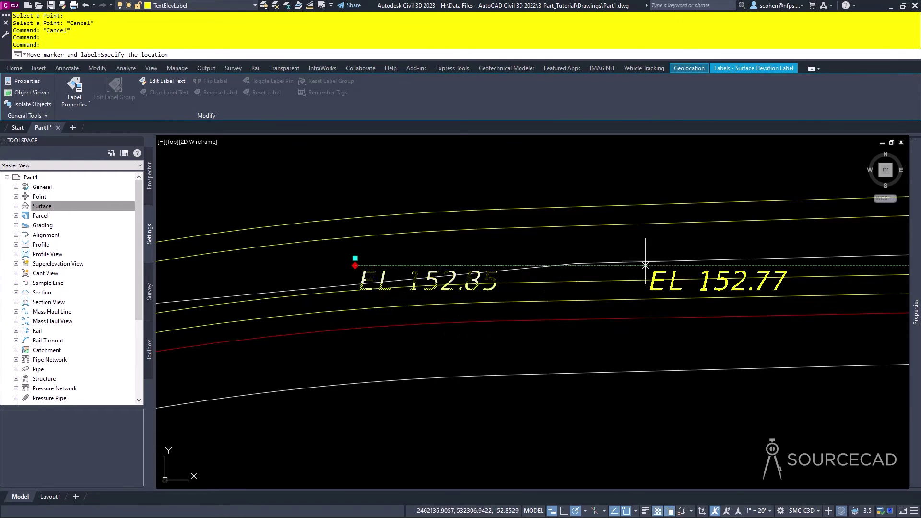
middle_drag(683, 225, 401, 284)
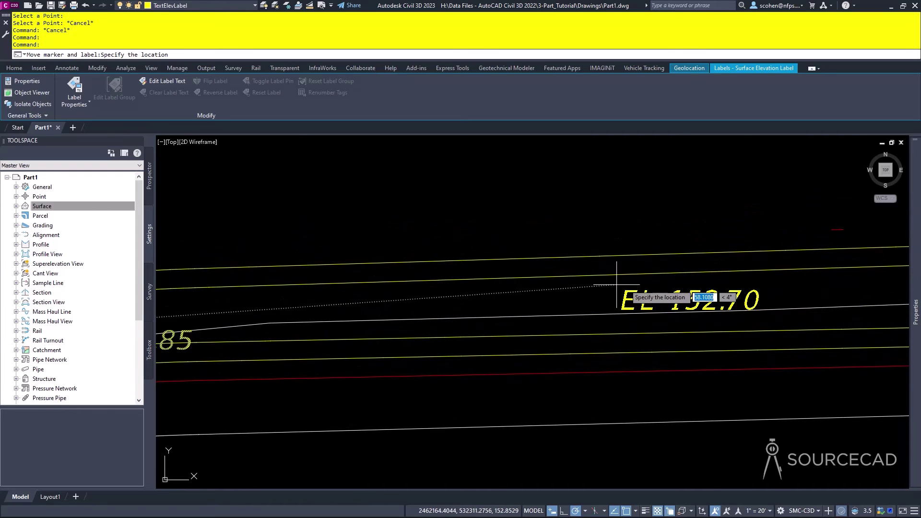
click(639, 284)
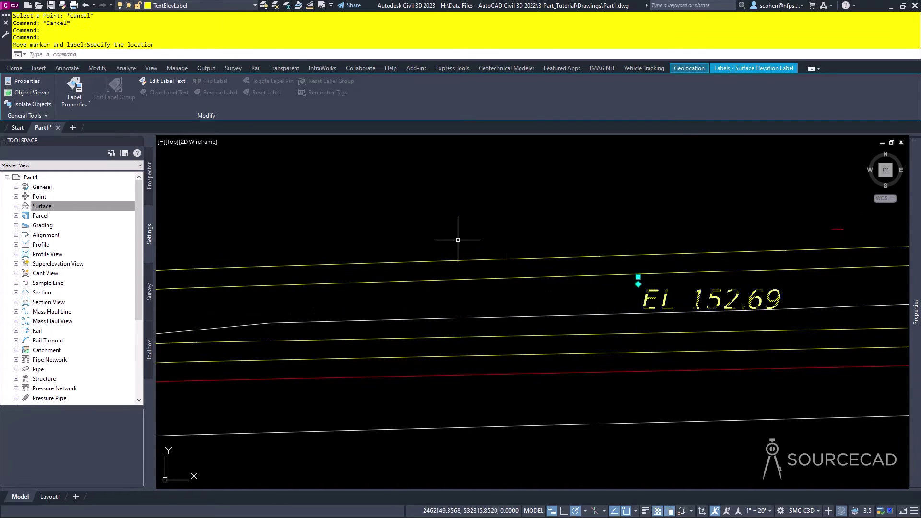
- Copy the spot elevation label to four other locations westward along the bypass road's northern side, around and west of station 17+00
text(LA)
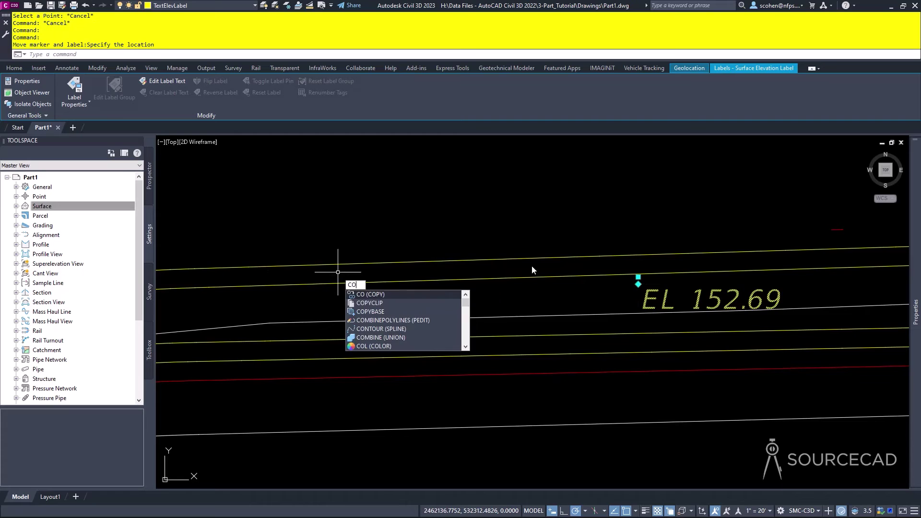
key(Escape)
key(Escape)
text(CO)
key(Return)
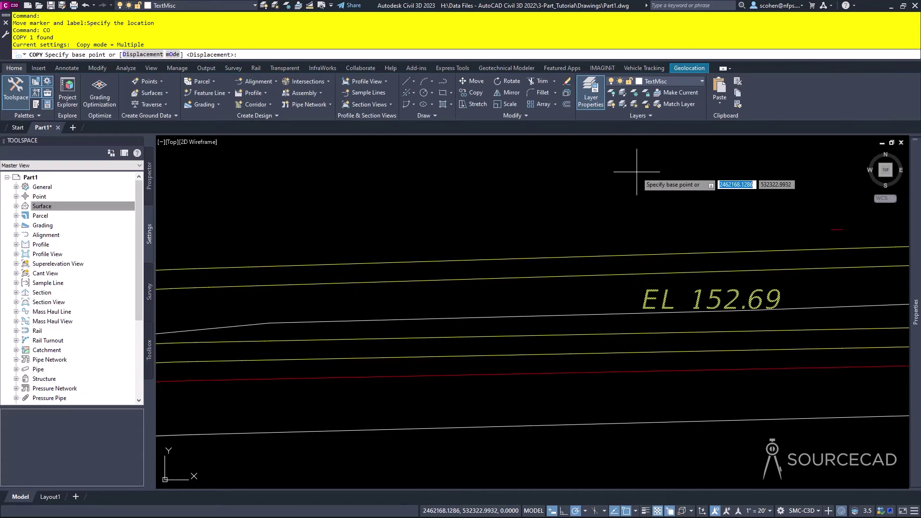
click(637, 172)
click(278, 221)
middle_drag(269, 239, 527, 191)
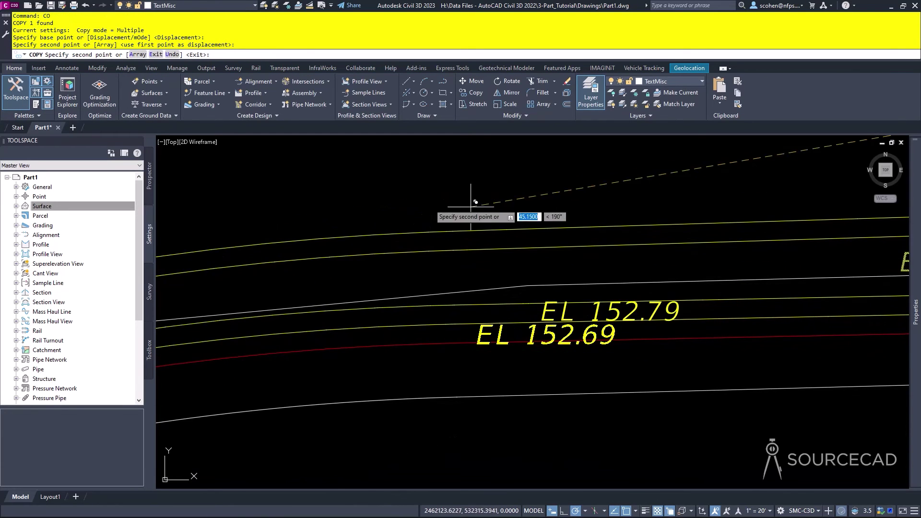
click(306, 189)
middle_drag(273, 273, 420, 175)
click(314, 259)
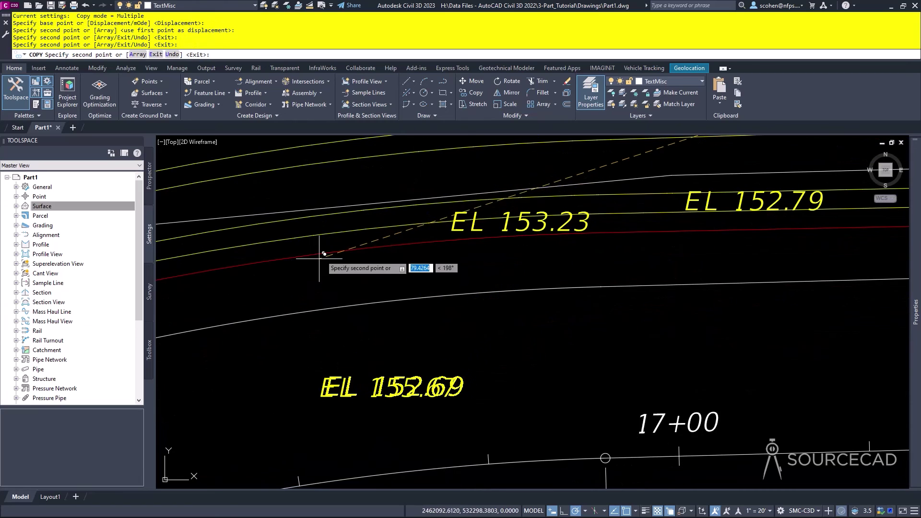
click(194, 162)
key(Escape)
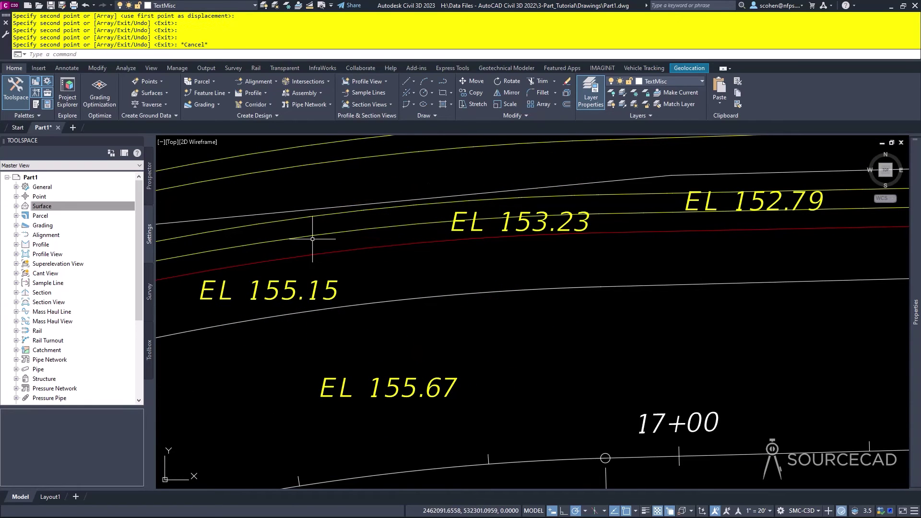
- Select the westernmost copied spot elevation label to inspect it, and look over the copies along the road
click(314, 286)
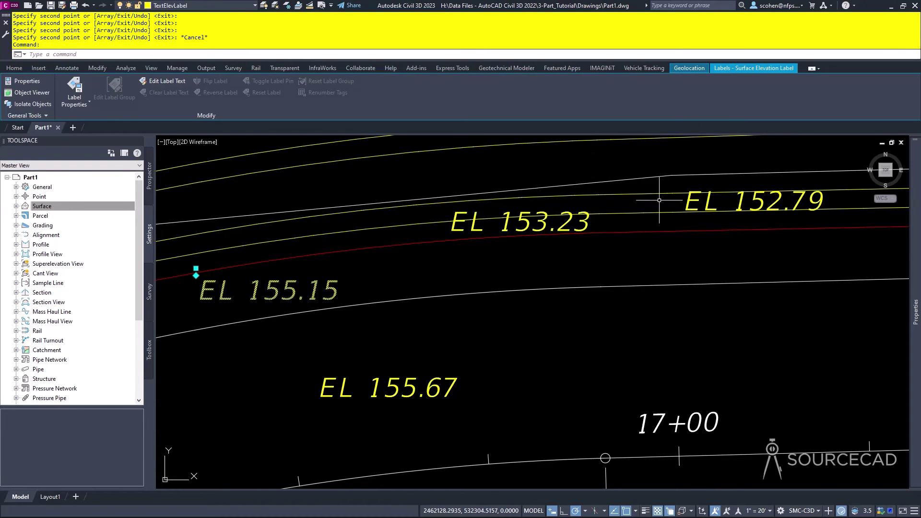
key(Escape)
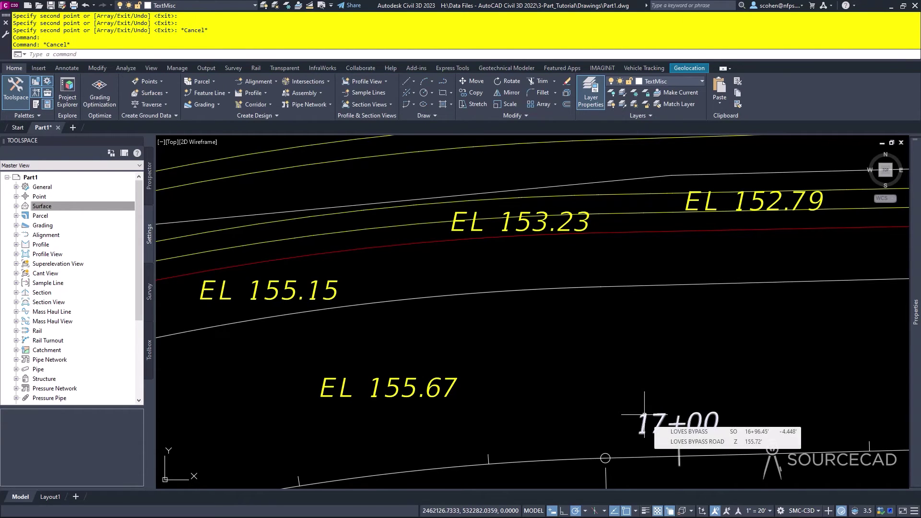
scroll(645, 415, down, 2)
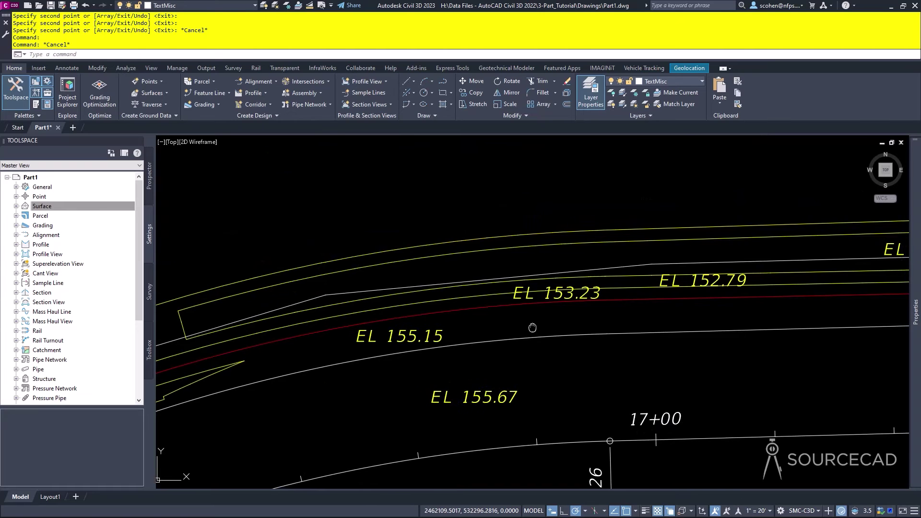
- Inspect the surface contour label group near station 18+00 by selecting it, and clear the selection
middle_drag(496, 379, 401, 339)
scroll(469, 275, down, 2)
scroll(681, 216, up, 4)
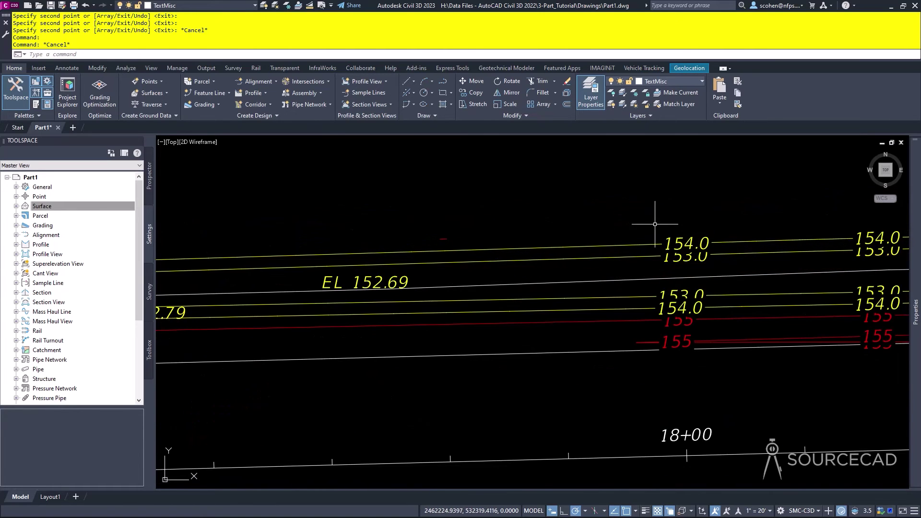
click(689, 235)
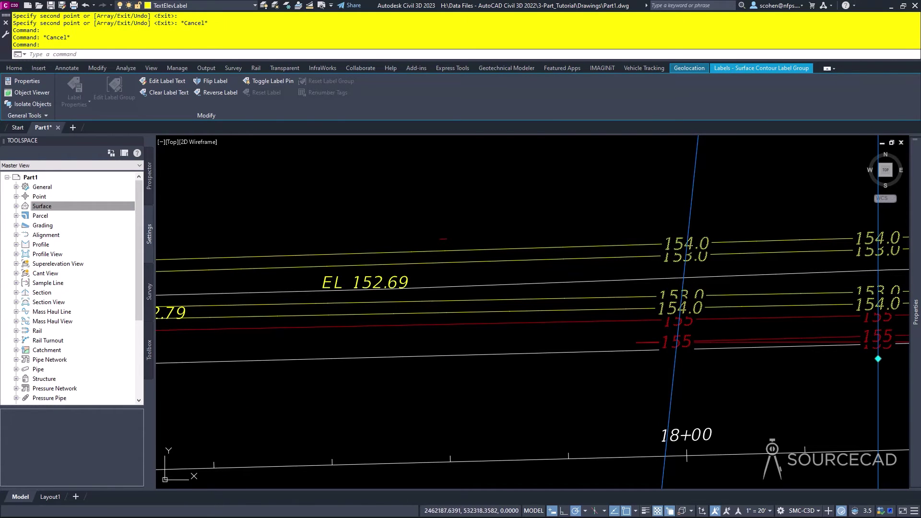
key(Escape)
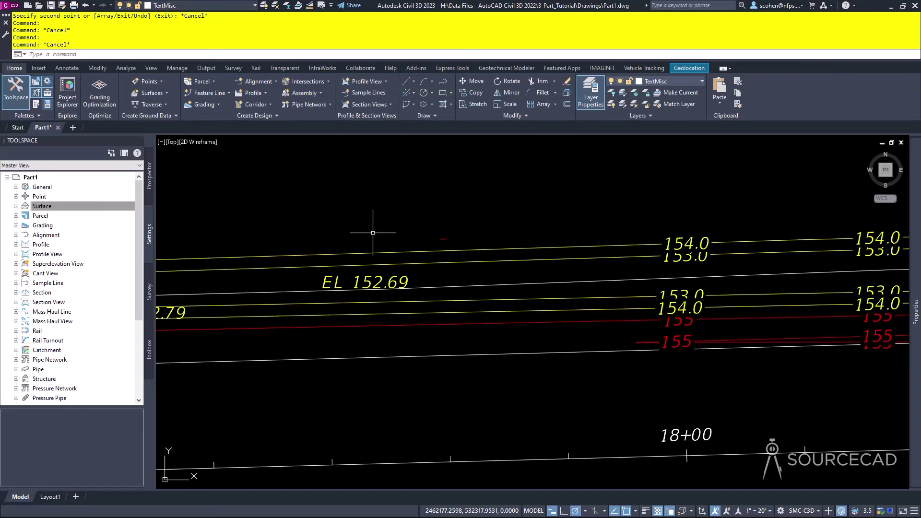
- Select the LOVES BYPASS ROAD surface by its northern contour, look over its available editing options, and deselect it
mouse_move(372, 232)
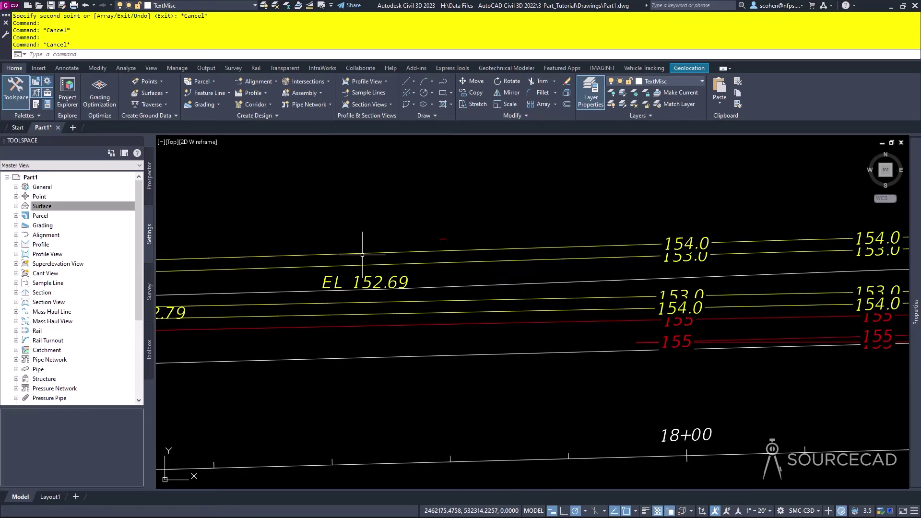
mouse_move(373, 252)
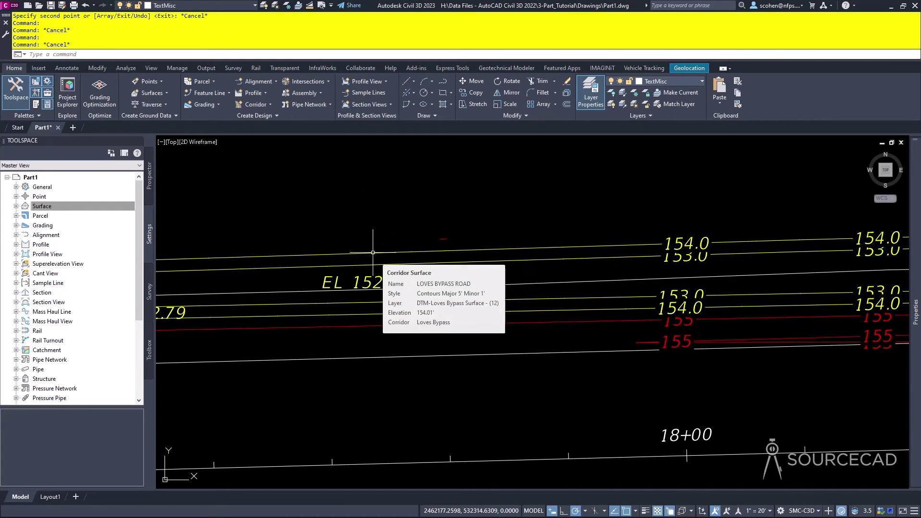
click(373, 252)
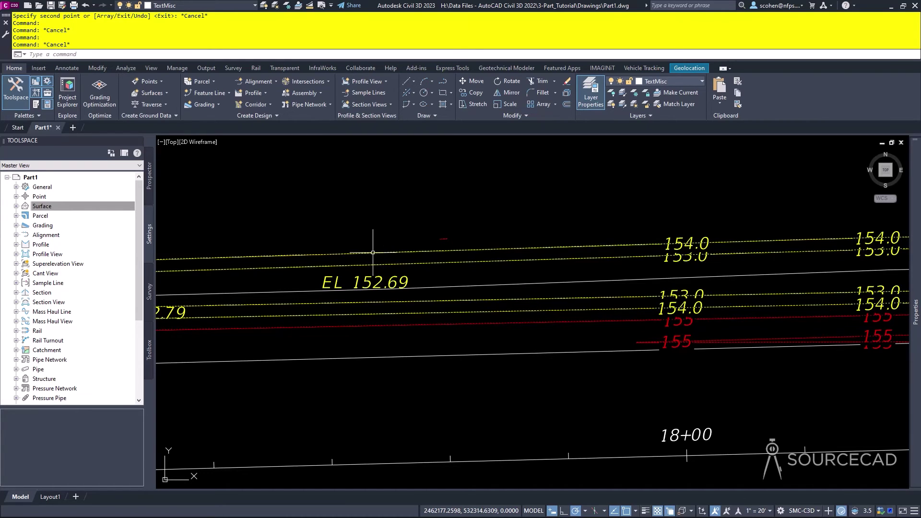
right_click(360, 205)
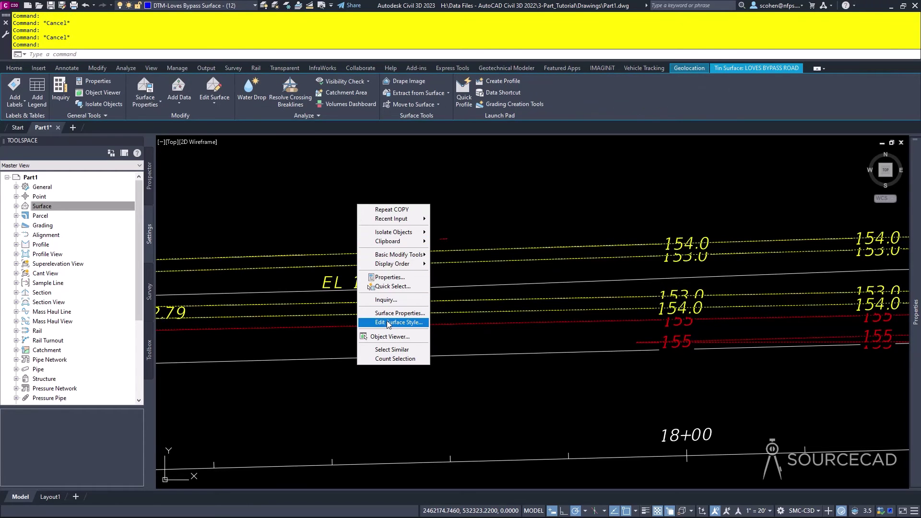
click(327, 226)
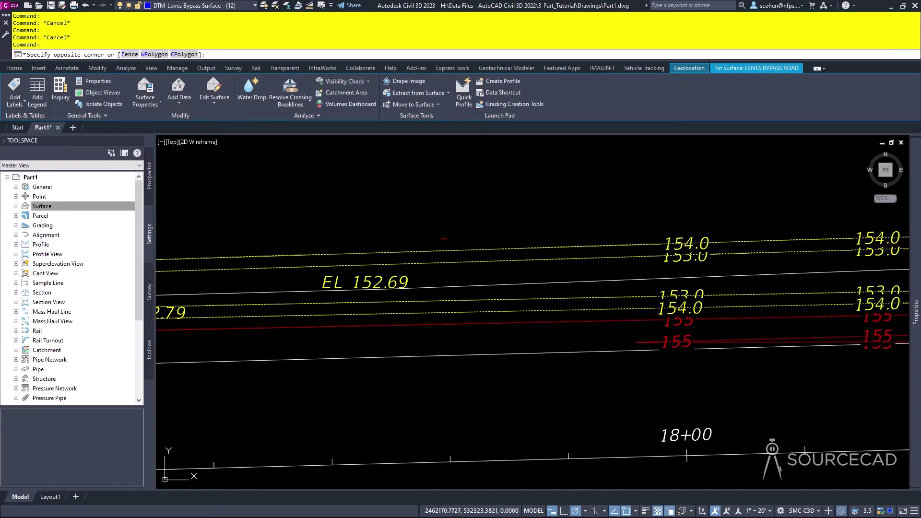
key(Escape)
key(Escape)
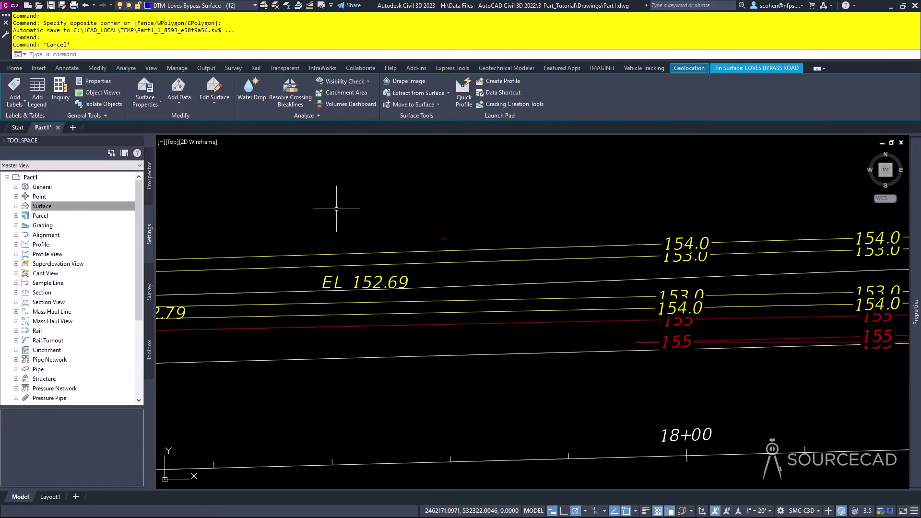
- Open the Contours Major 5' Minor 1' surface style for editing from the drawing's surface settings
click(56, 208)
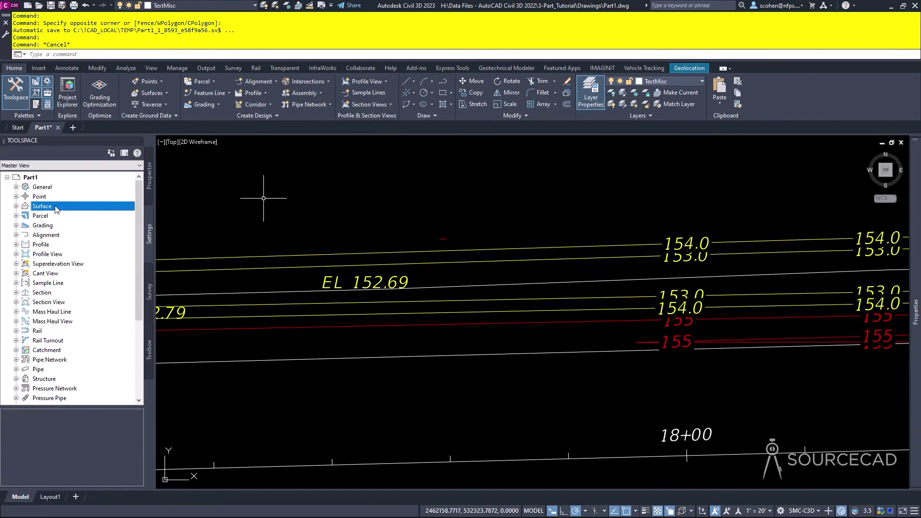
click(16, 206)
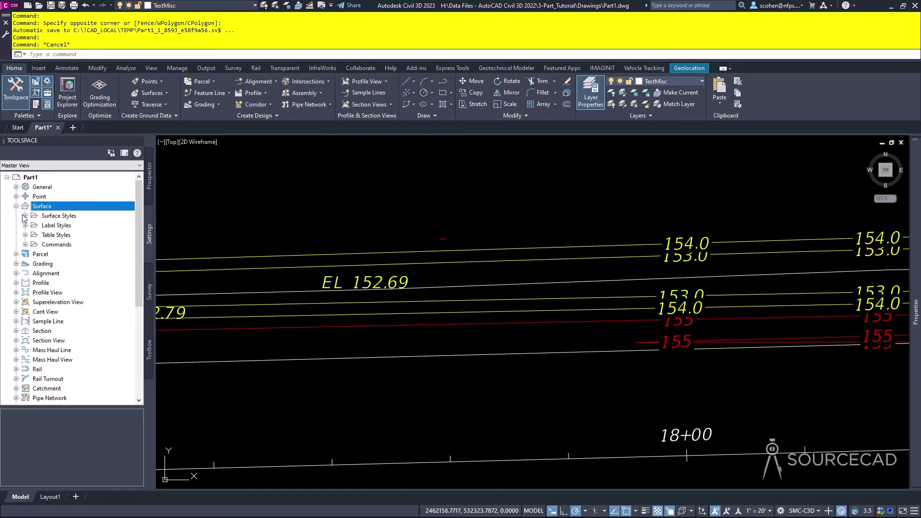
click(25, 217)
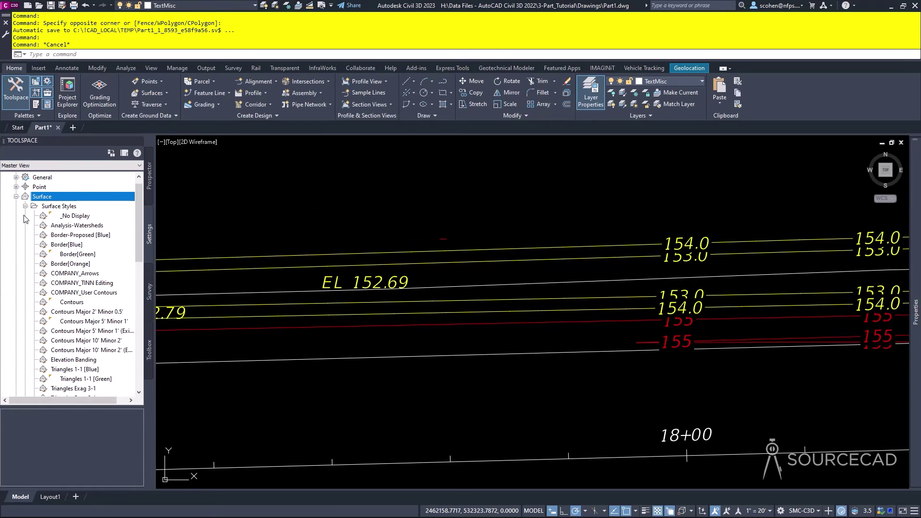
click(52, 320)
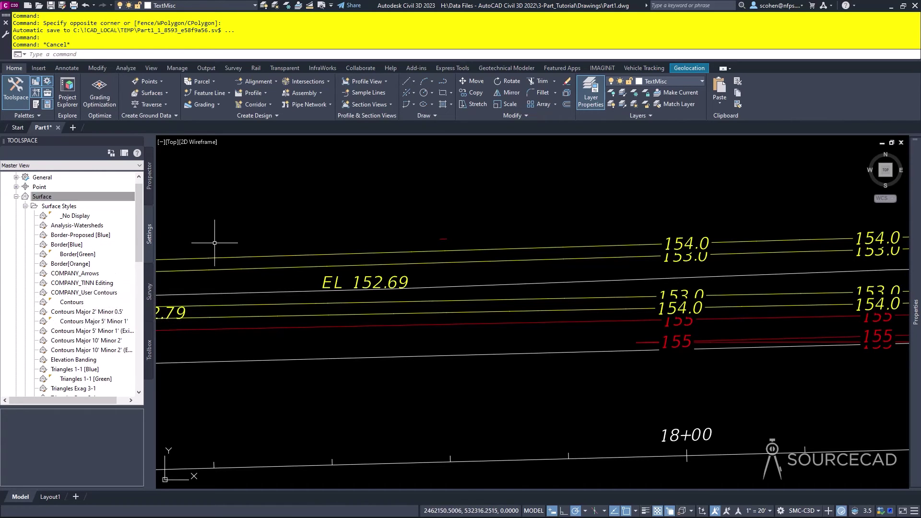
right_click(72, 324)
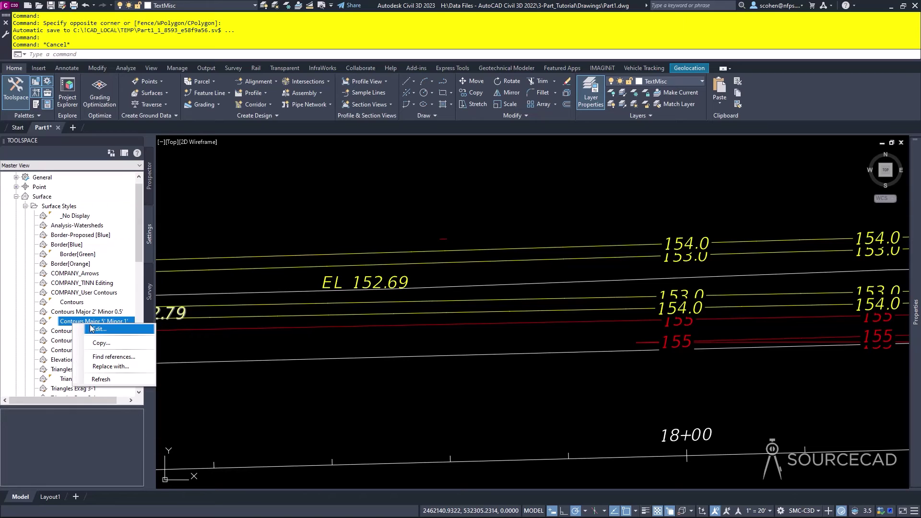
click(94, 329)
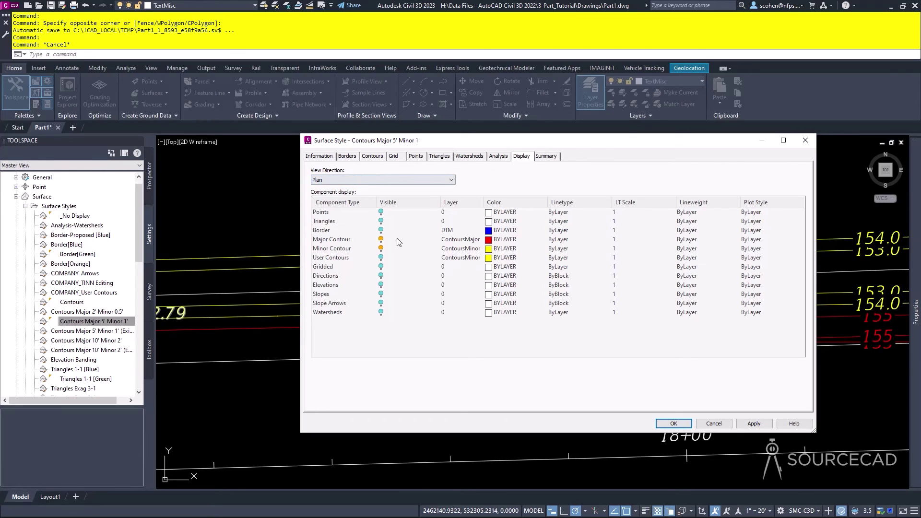
- Turn on Triangles alongside the major and minor contours in the style's plan display, apply it, and undo the change
click(381, 240)
click(381, 248)
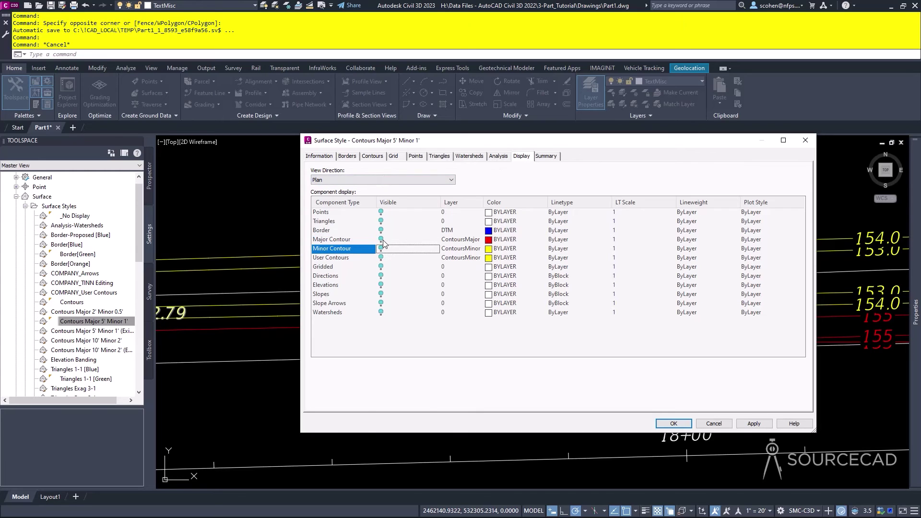
click(381, 240)
click(381, 248)
click(381, 221)
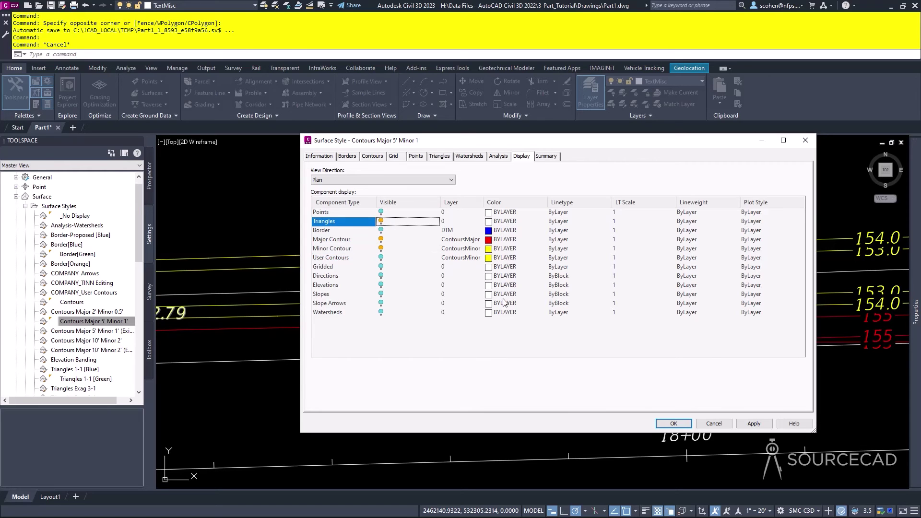
click(674, 424)
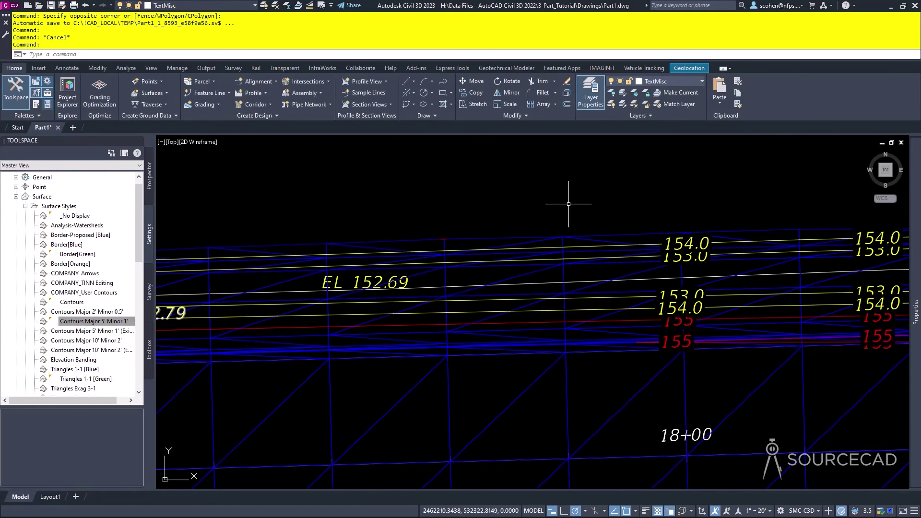
text(u)
key(Return)
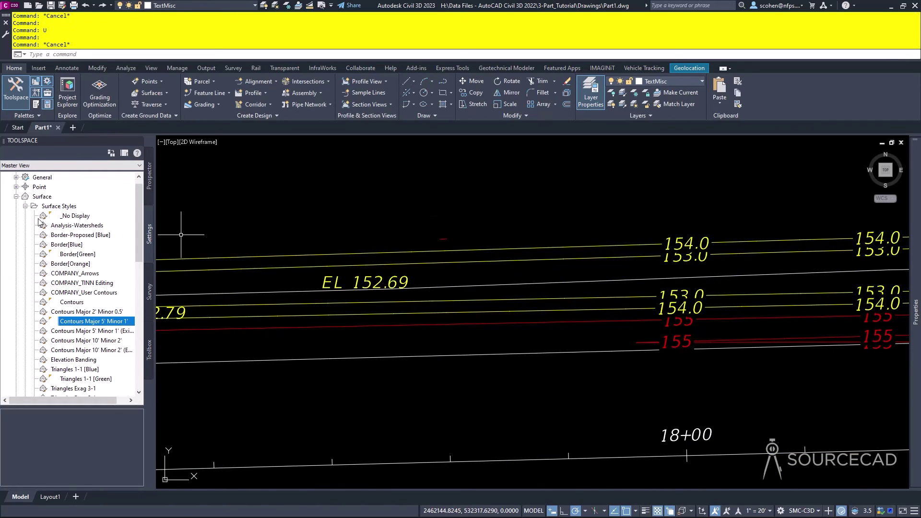
- Open the text contents of the Surface Elevation component in the Proposed Minor contour label style
click(25, 206)
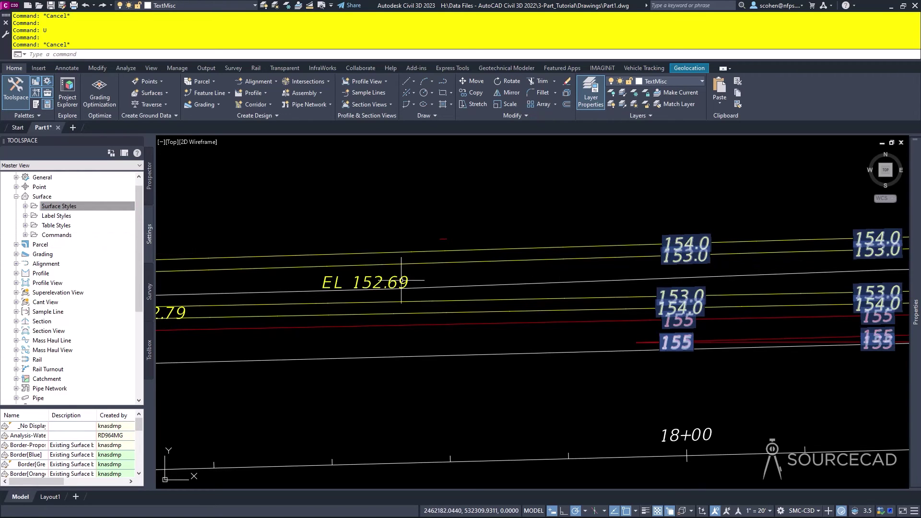
click(25, 216)
click(35, 226)
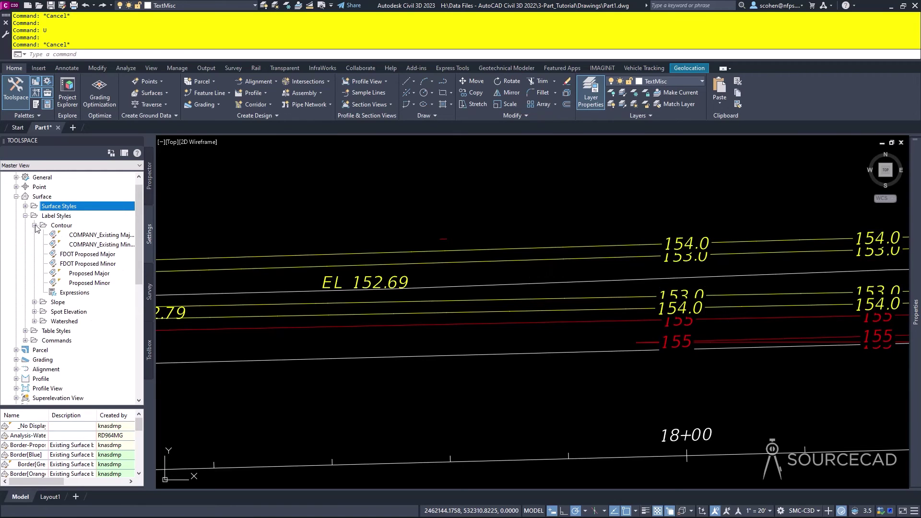
click(88, 284)
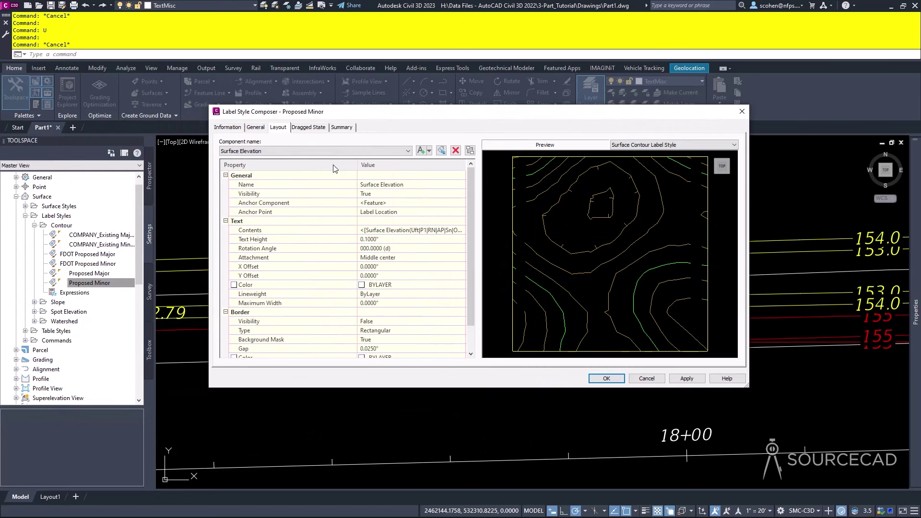
click(432, 230)
click(460, 230)
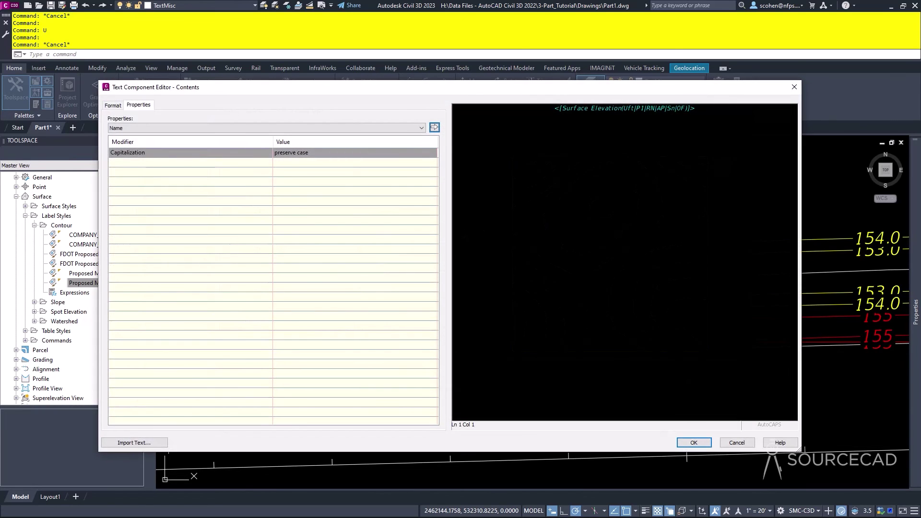
- Set the Surface Elevation precision to 1, update the label text with it, and save the Proposed Minor label style
click(655, 108)
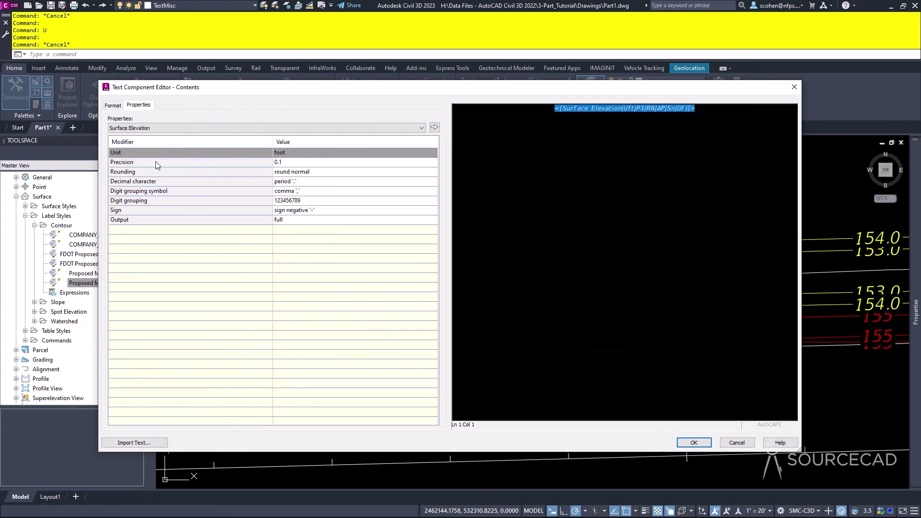
click(303, 162)
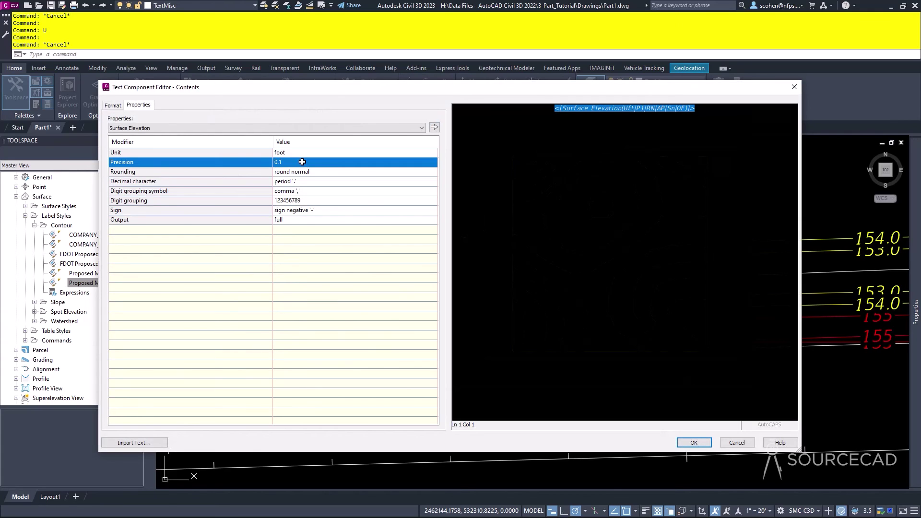
click(302, 162)
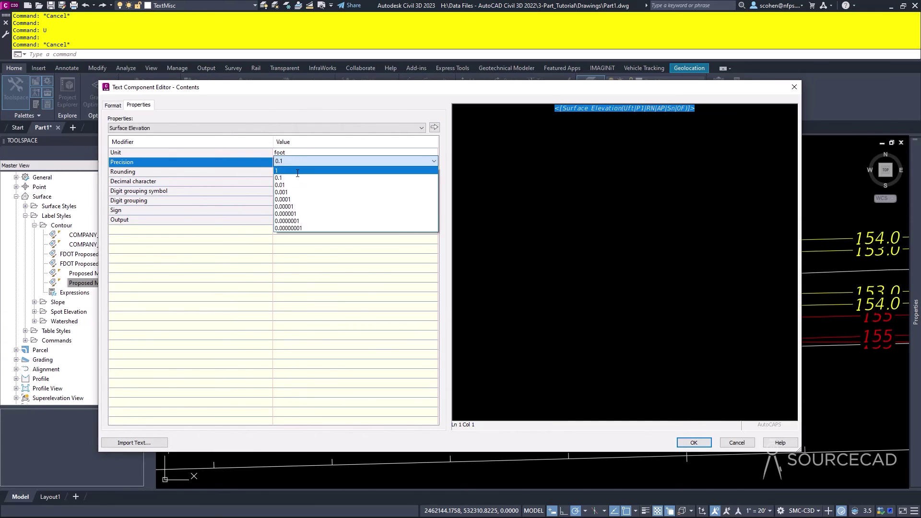
click(300, 171)
click(434, 128)
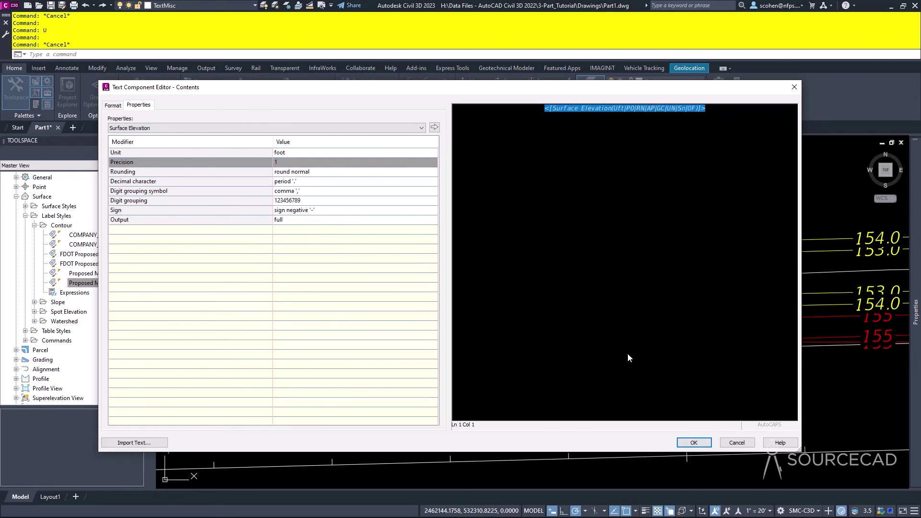
click(701, 441)
click(605, 379)
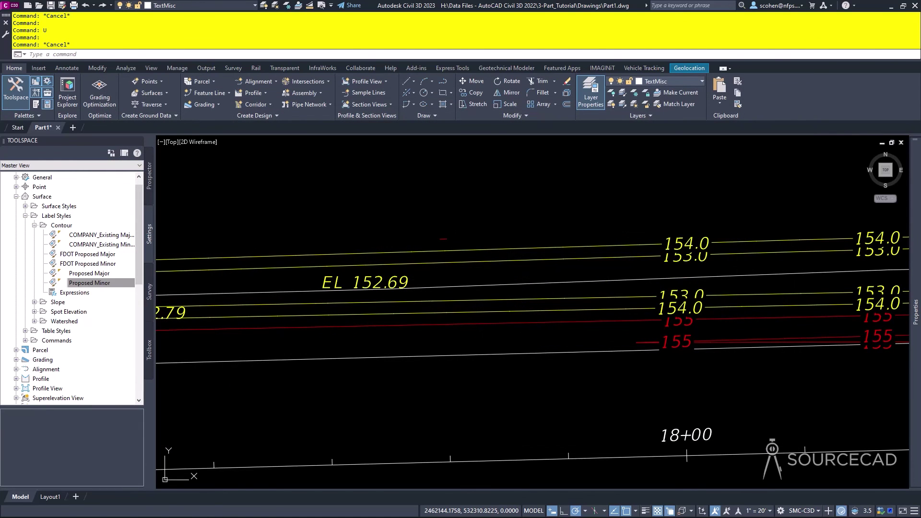
scroll(446, 248, down, 2)
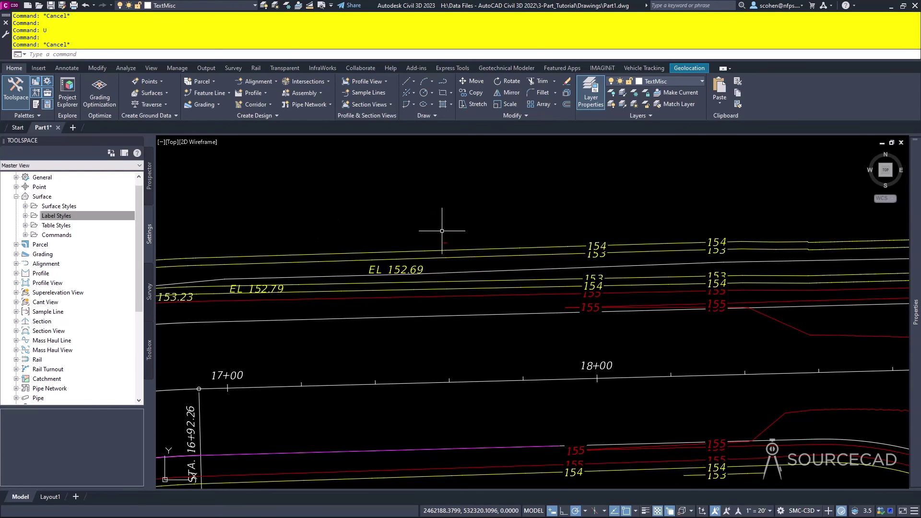
- Show the survey databases and select the Survey-PROJ1.csv import event
click(149, 292)
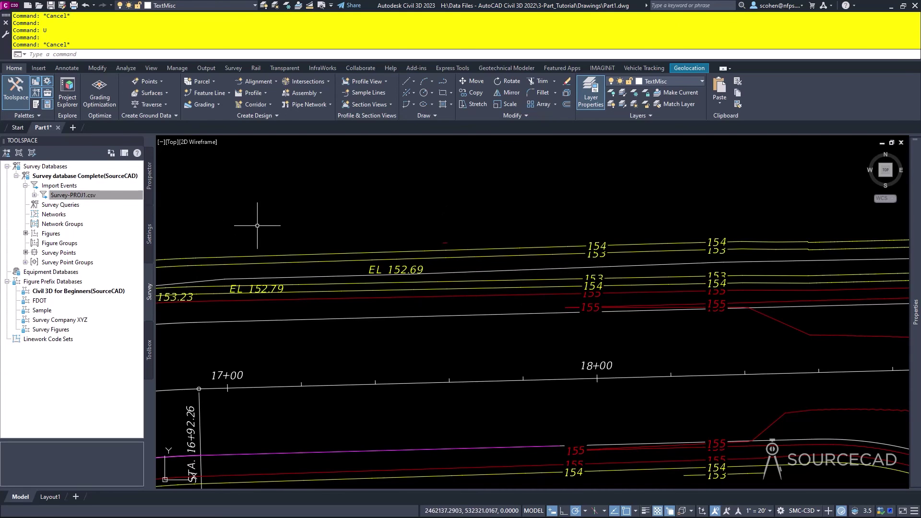
click(94, 198)
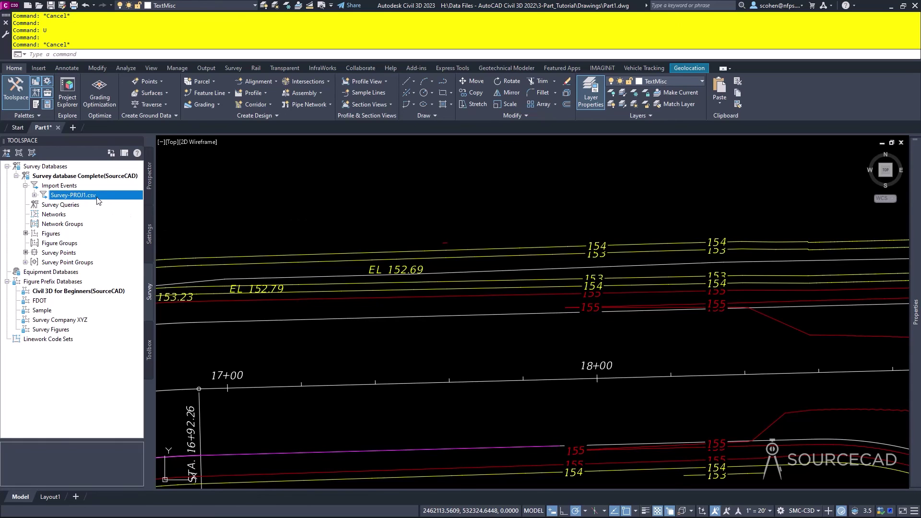
mouse_move(101, 197)
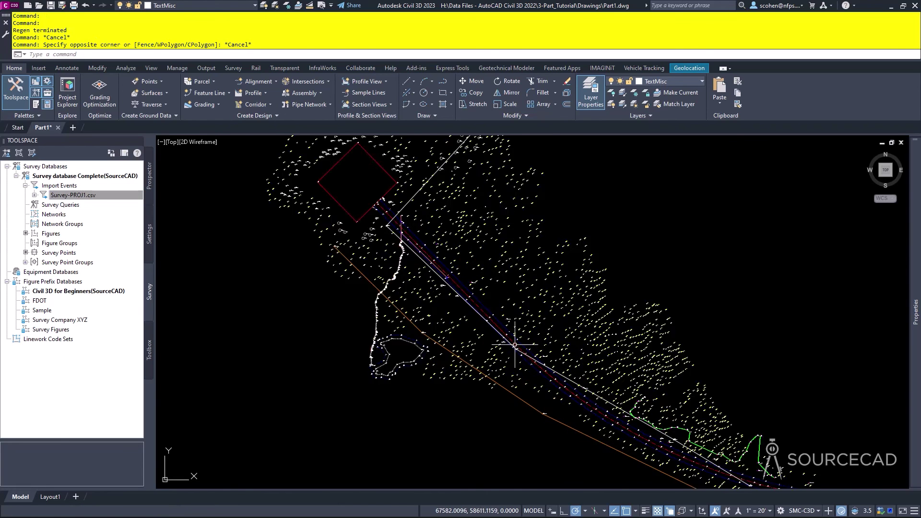
- Examine the survey points and linework along the road, closing in on point 102 for the SCP Service pole
scroll(478, 220, up, 5)
click(478, 219)
key(Escape)
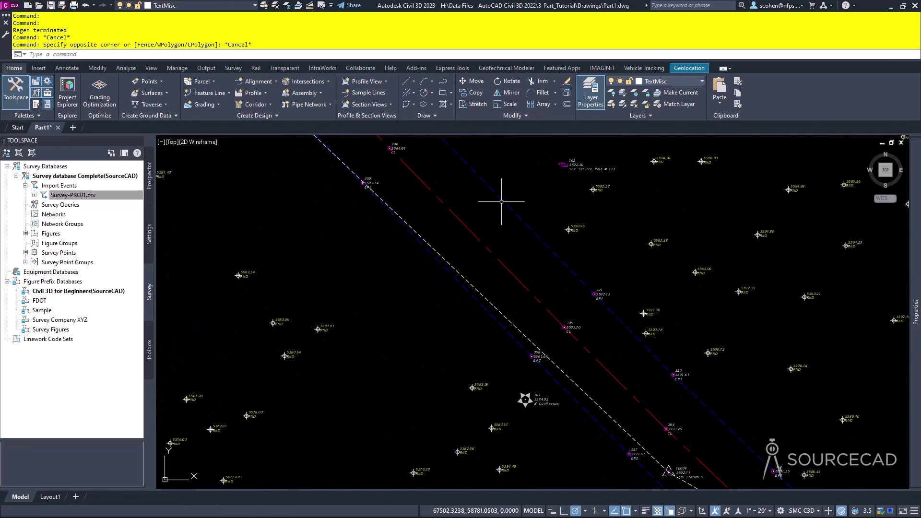
middle_drag(597, 189, 565, 277)
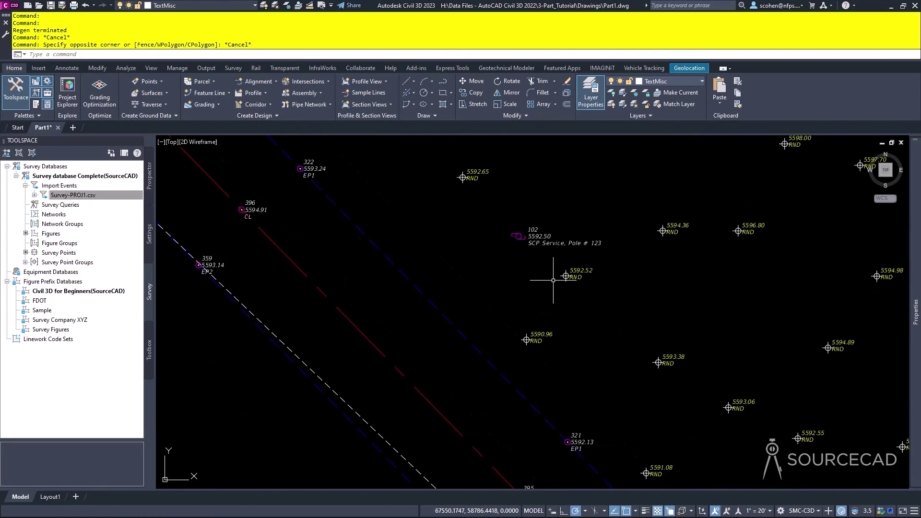
scroll(552, 267, up, 4)
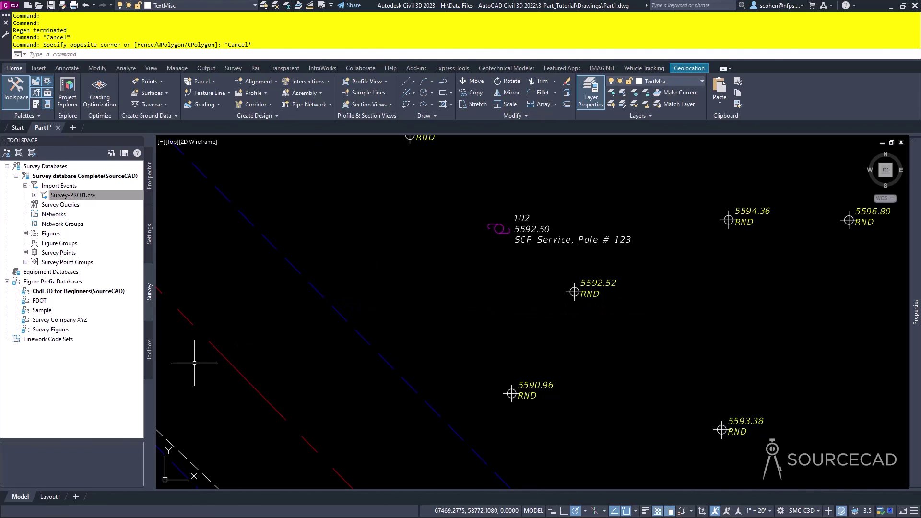
- Show the Toolbox utilities and examine what Reports Manager, Miscellaneous Utilities and SHP Import/Export Utilities contain
click(149, 353)
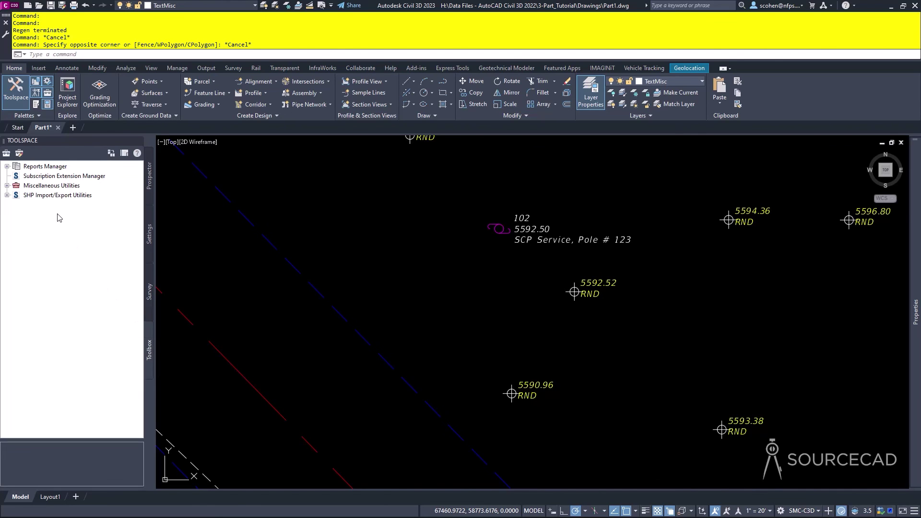
click(7, 166)
click(6, 167)
click(6, 186)
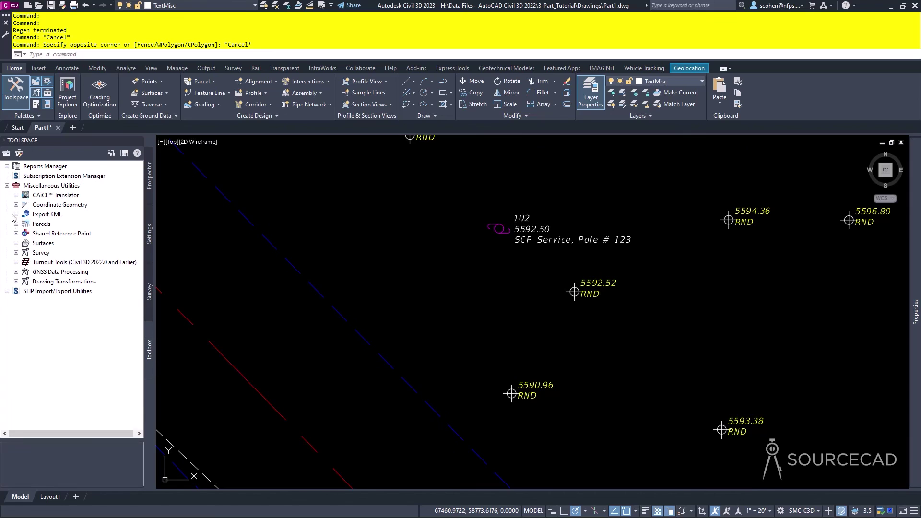
click(7, 291)
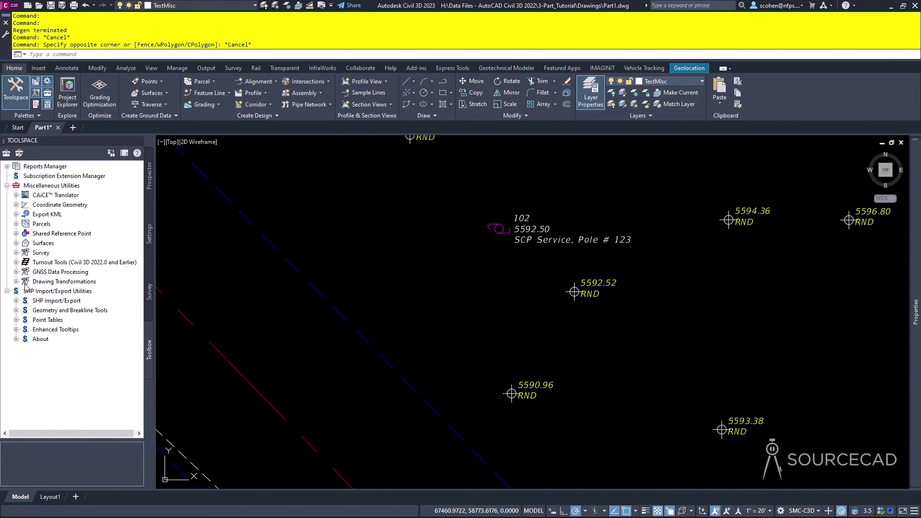
- View the general settings of the Export KML utility and dismiss it without exporting
click(16, 215)
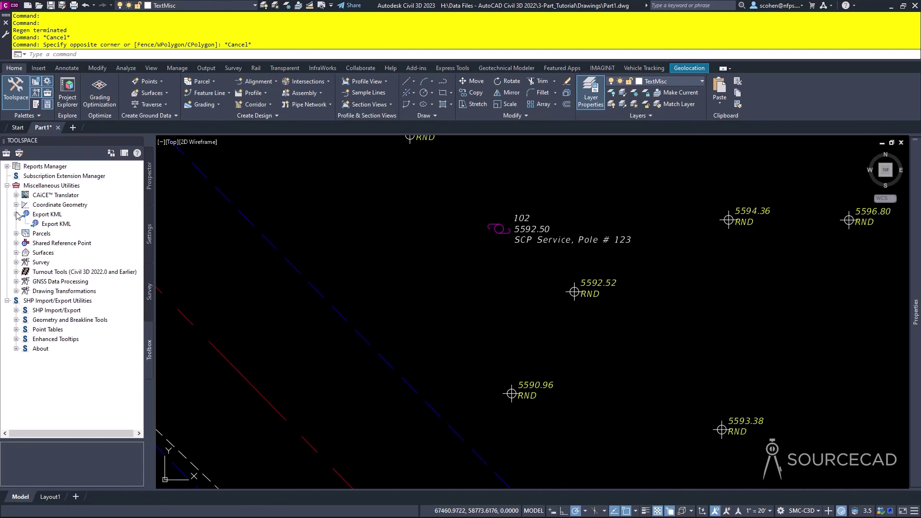
double_click(56, 224)
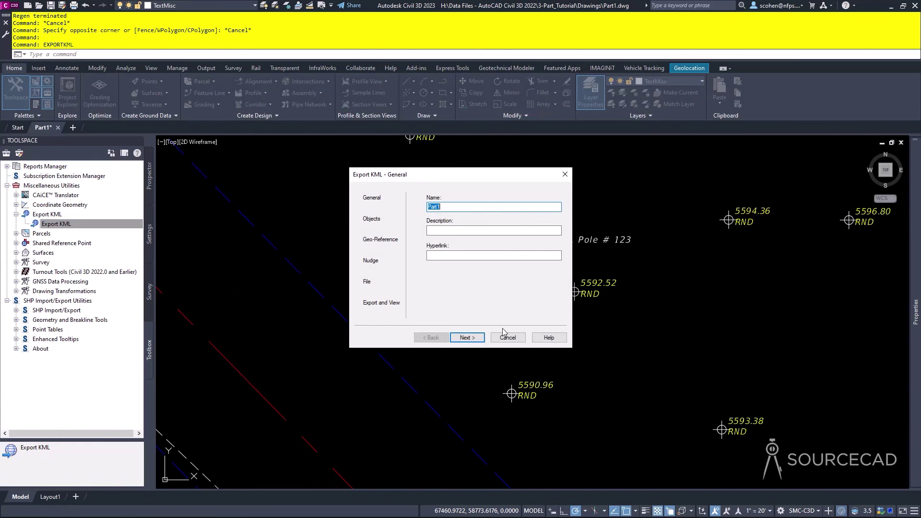
click(507, 337)
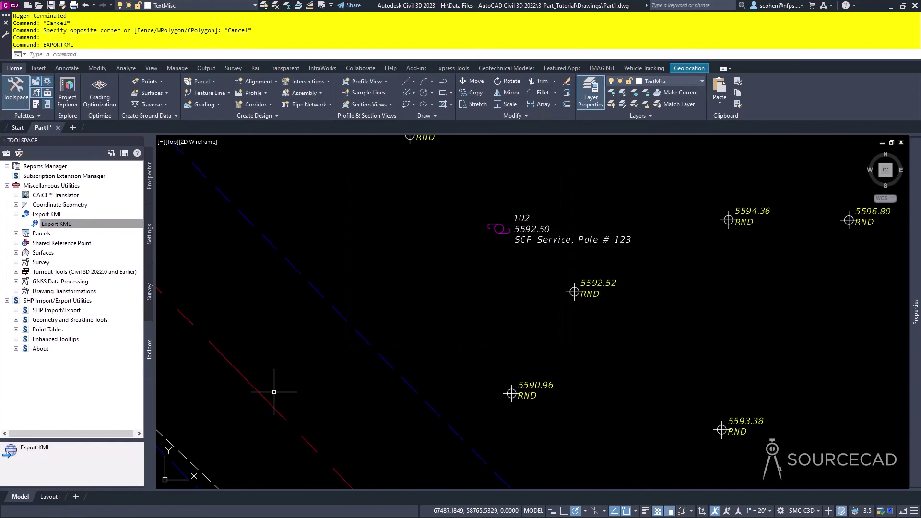